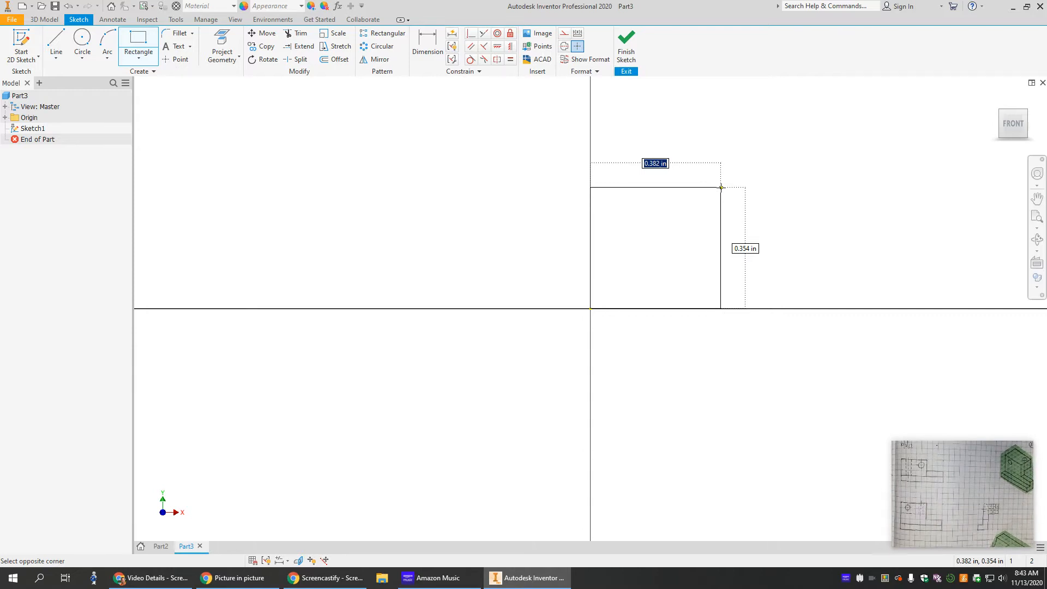
- Complete the rectangle from the origin as a 1.25 in by 1.25 in square
{"action": "type", "text": "5*.25"}
{"action": "key", "text": "Tab"}
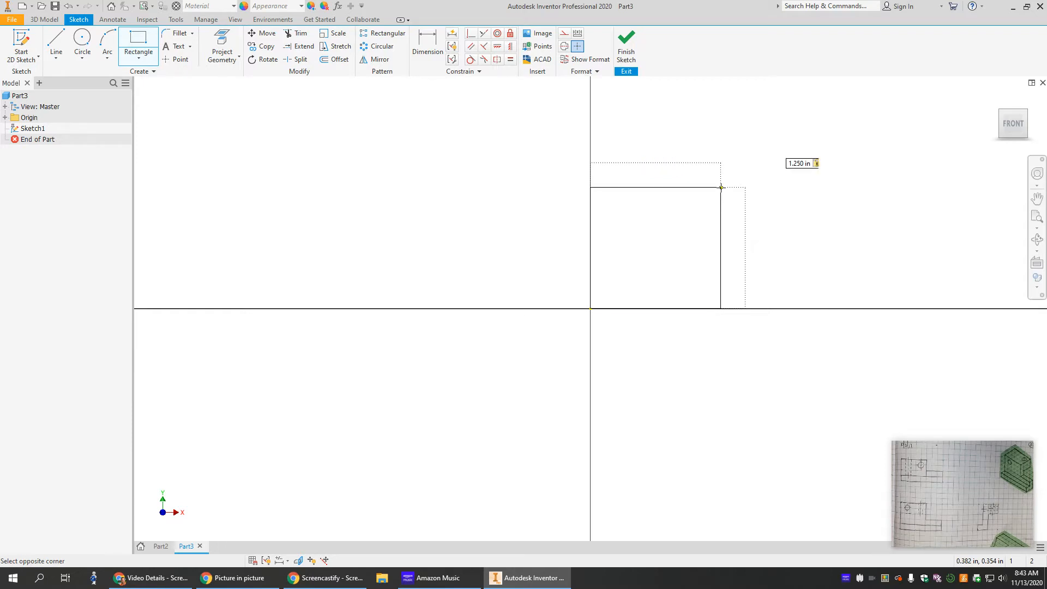
{"action": "type", "text": "1"}
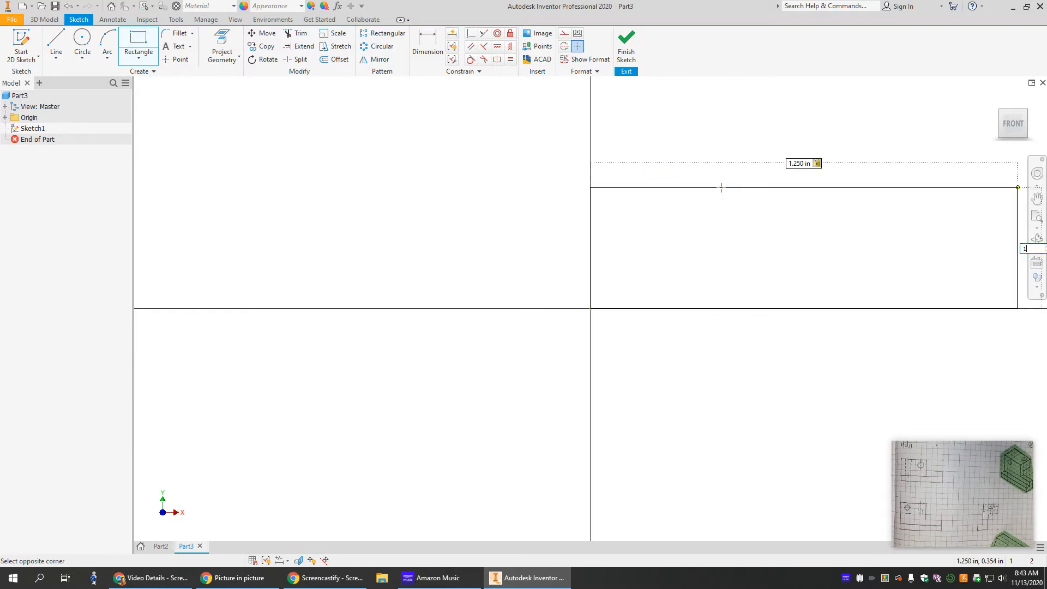
{"action": "type", "text": ".25"}
{"action": "key", "text": "Return"}
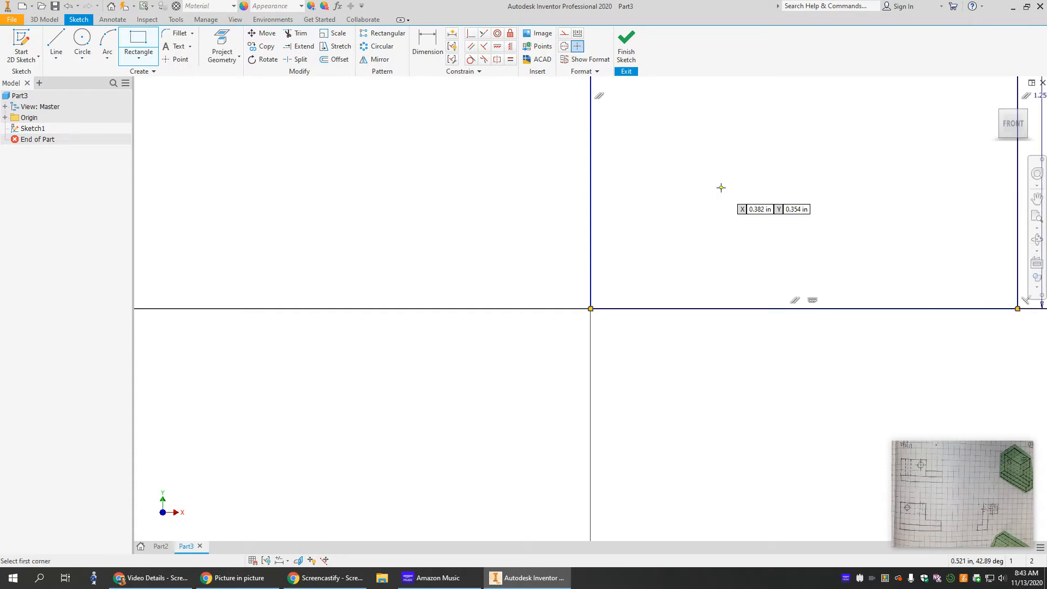
- Draw a 0.75 in wide by 0.5 in high rectangle starting at the square's lower corner away from the origin
{"action": "left_click", "coordinate": [1011, 125]}
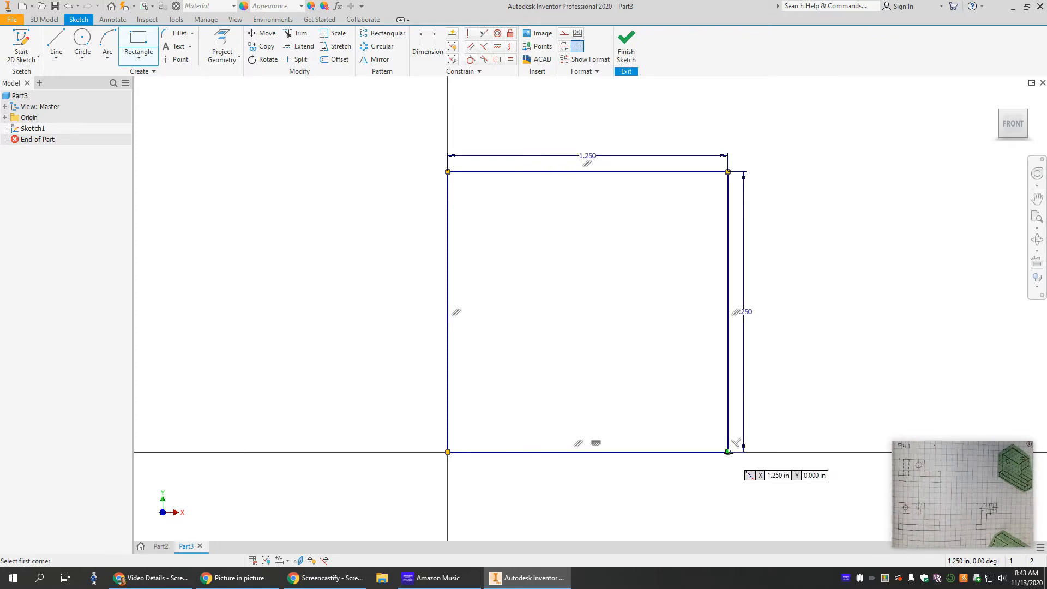
{"action": "left_click", "coordinate": [728, 452]}
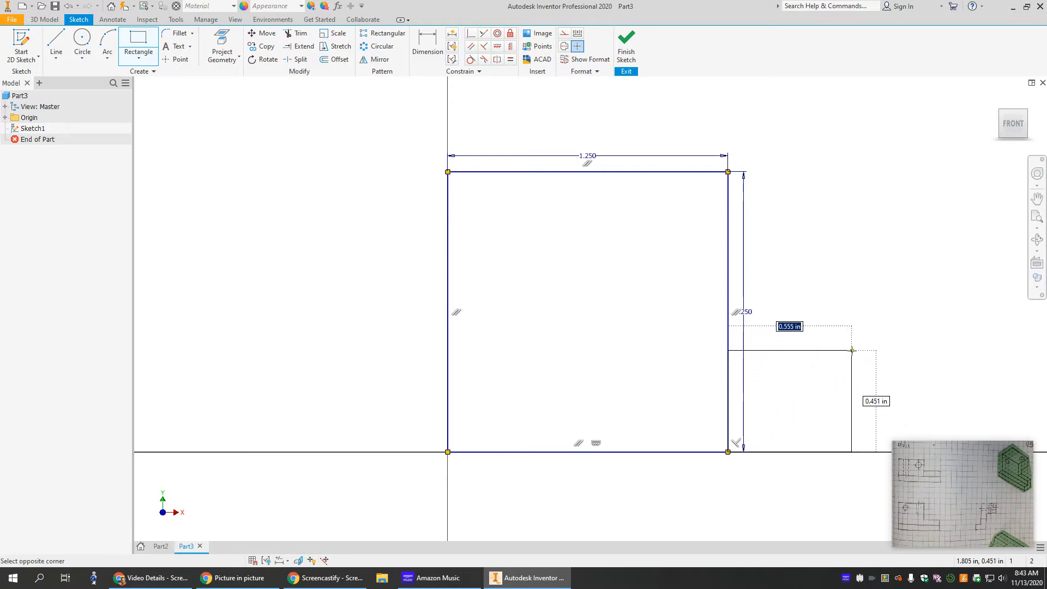
{"action": "type", "text": ".75"}
{"action": "key", "text": "Tab"}
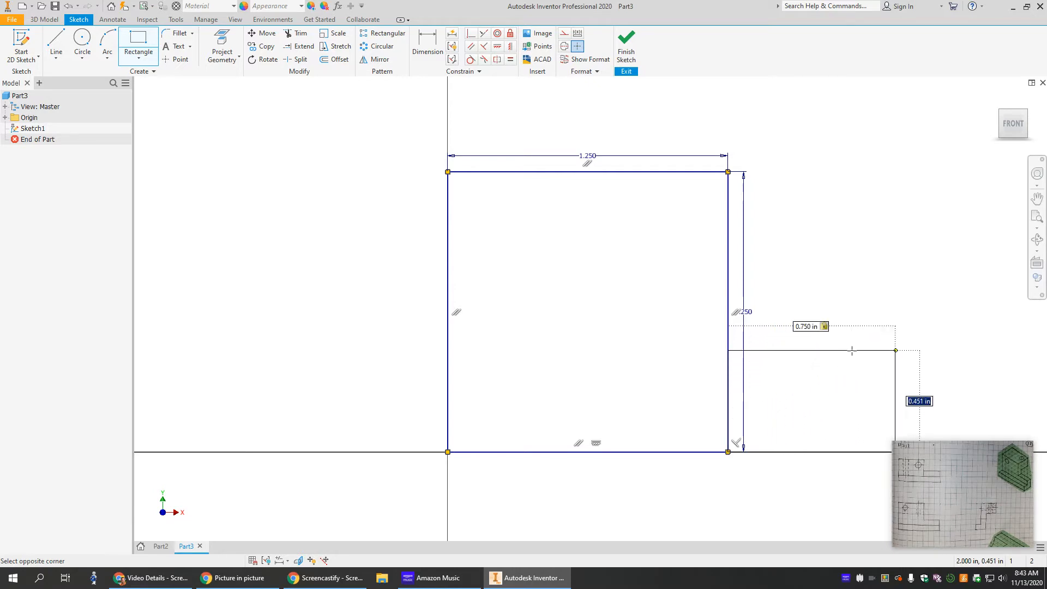
{"action": "type", "text": ".5"}
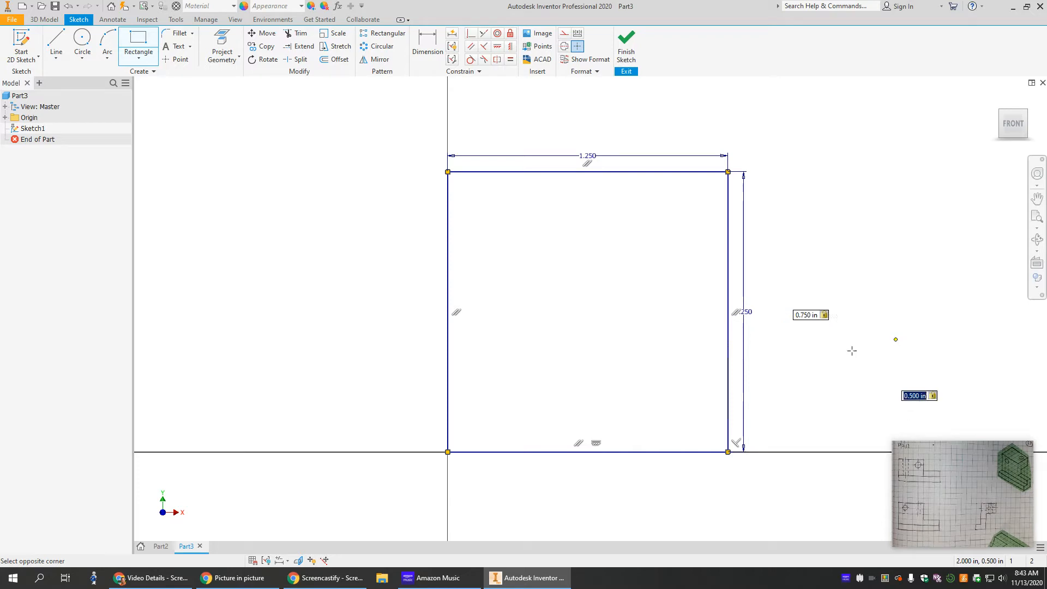
{"action": "key", "text": "Return"}
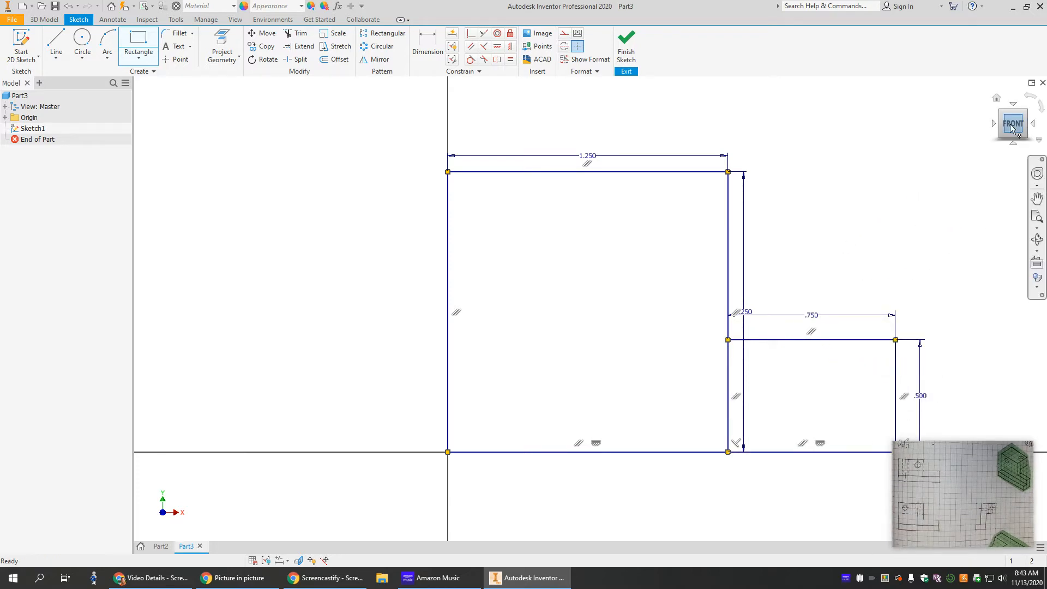
- Finish the sketch and extrude both the square and the smaller rectangle 0.25 in
{"action": "left_click", "coordinate": [630, 47]}
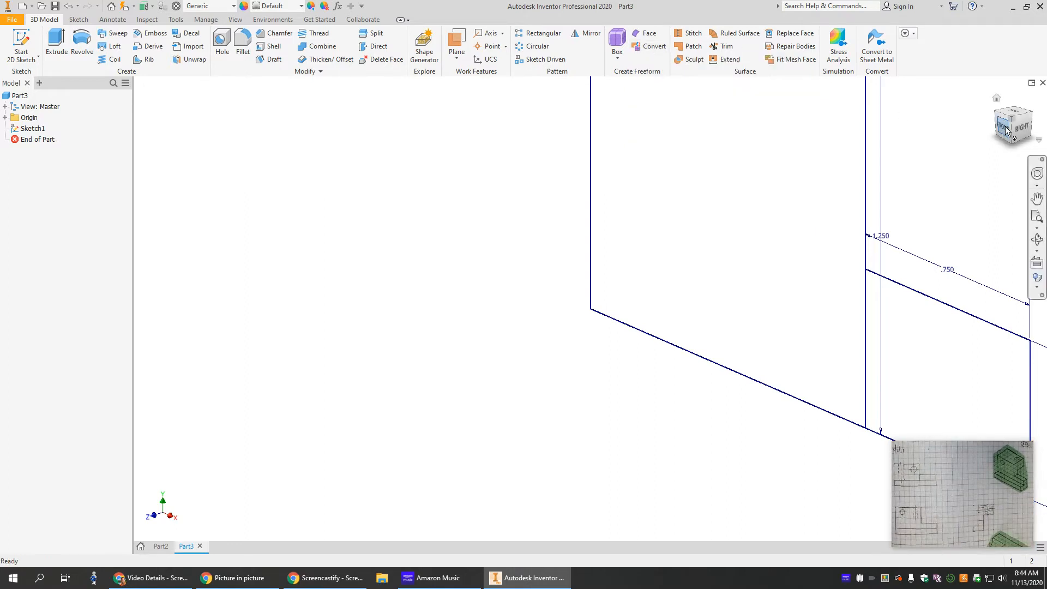
{"action": "left_click", "coordinate": [997, 98]}
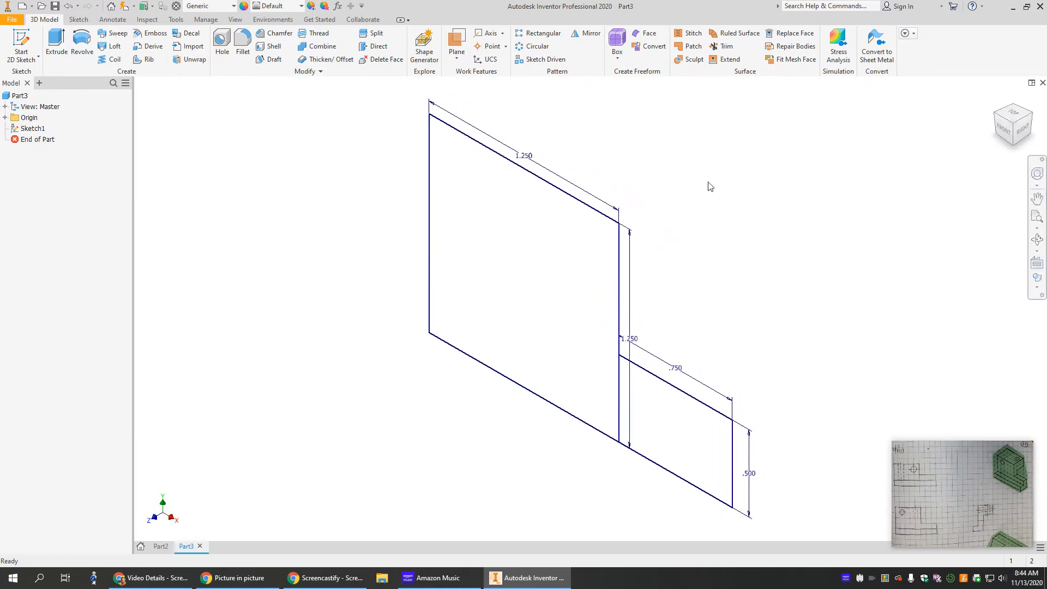
{"action": "left_click", "coordinate": [56, 44]}
{"action": "left_click", "coordinate": [587, 266]}
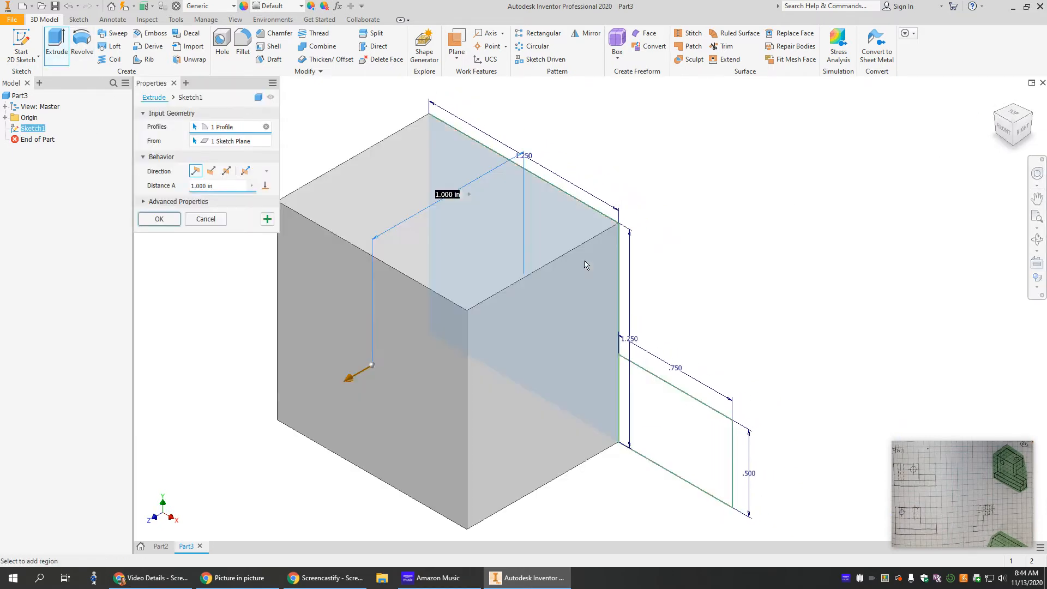
{"action": "left_click", "coordinate": [665, 395]}
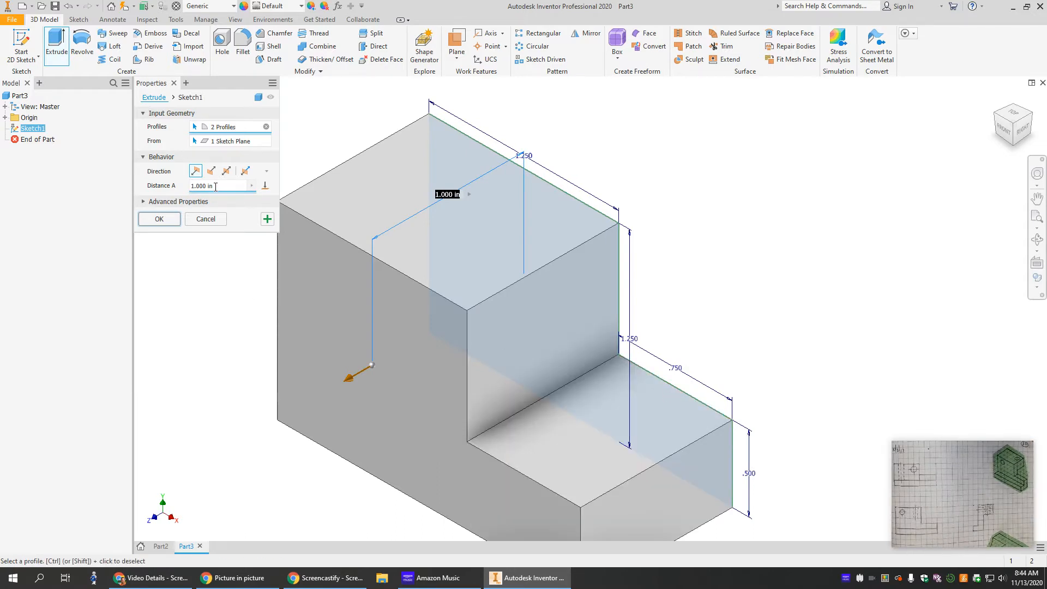
{"action": "left_click_drag", "start_coordinate": [215, 187], "coordinate": [193, 188]}
{"action": "type", "text": ".25"}
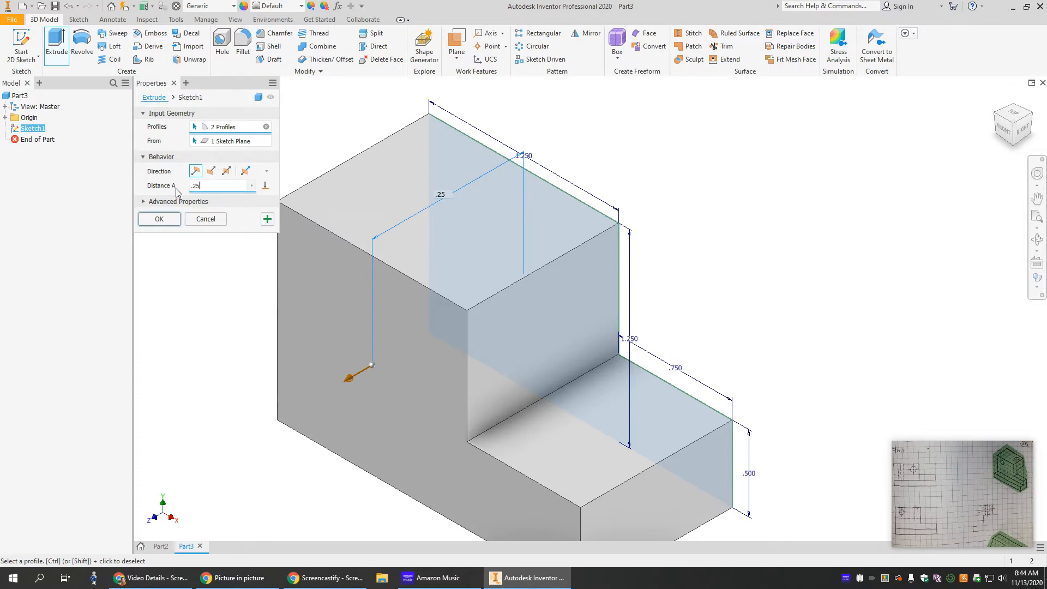
{"action": "left_click", "coordinate": [163, 221]}
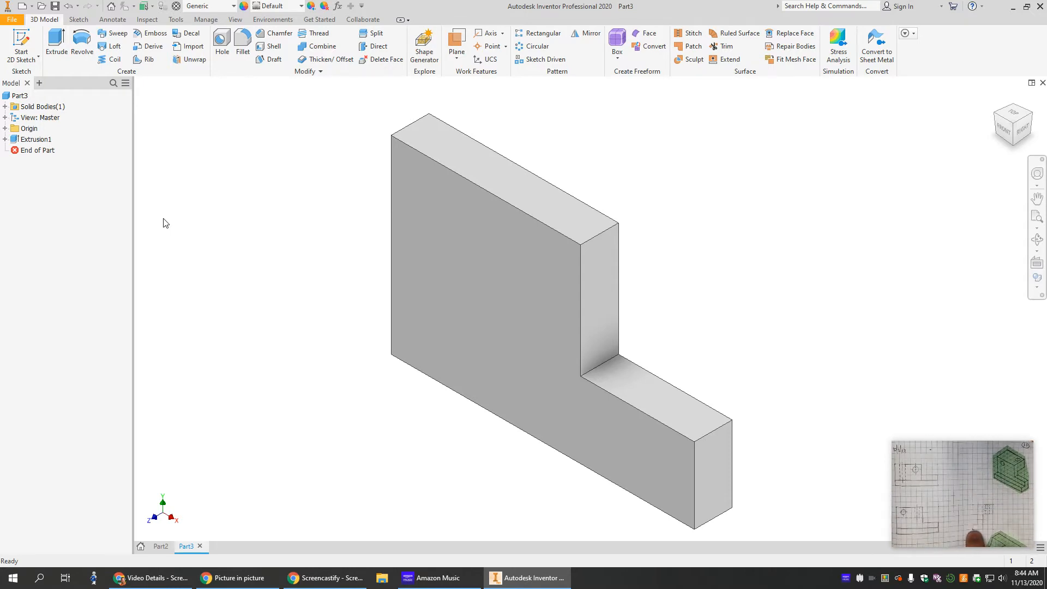
- Start a sketch on the front face and draw a 2 in by 0.25 in rectangle along its bottom edge from the origin
{"action": "right_click", "coordinate": [489, 352]}
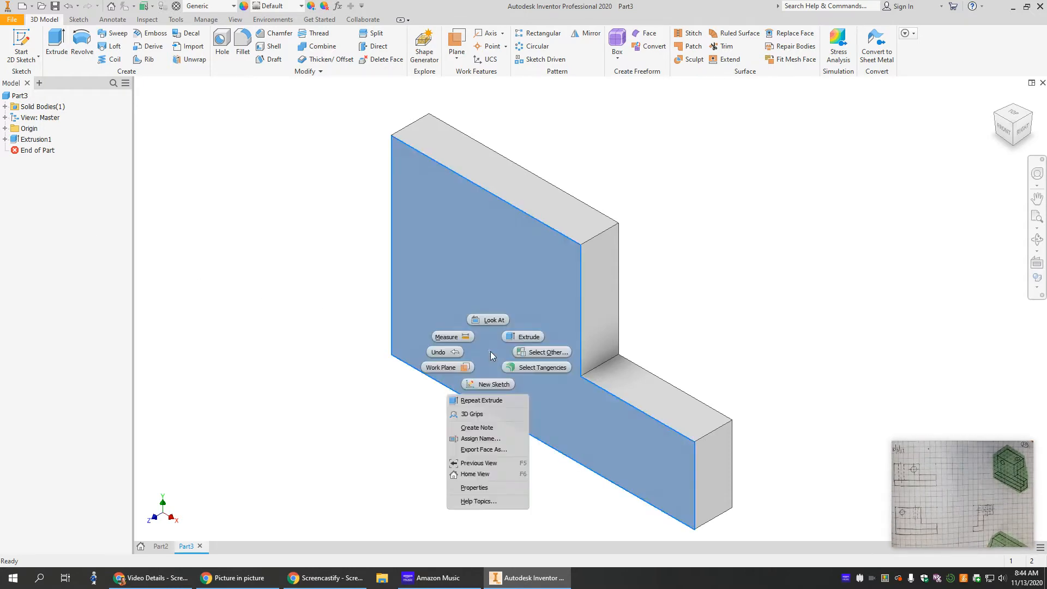
{"action": "left_click", "coordinate": [493, 383]}
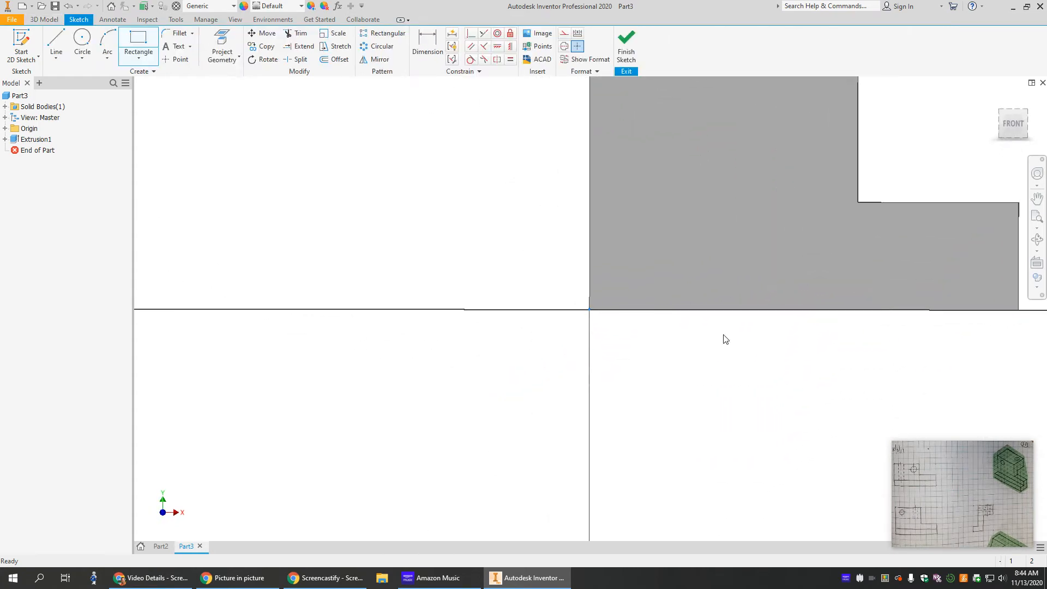
{"action": "left_click", "coordinate": [138, 43]}
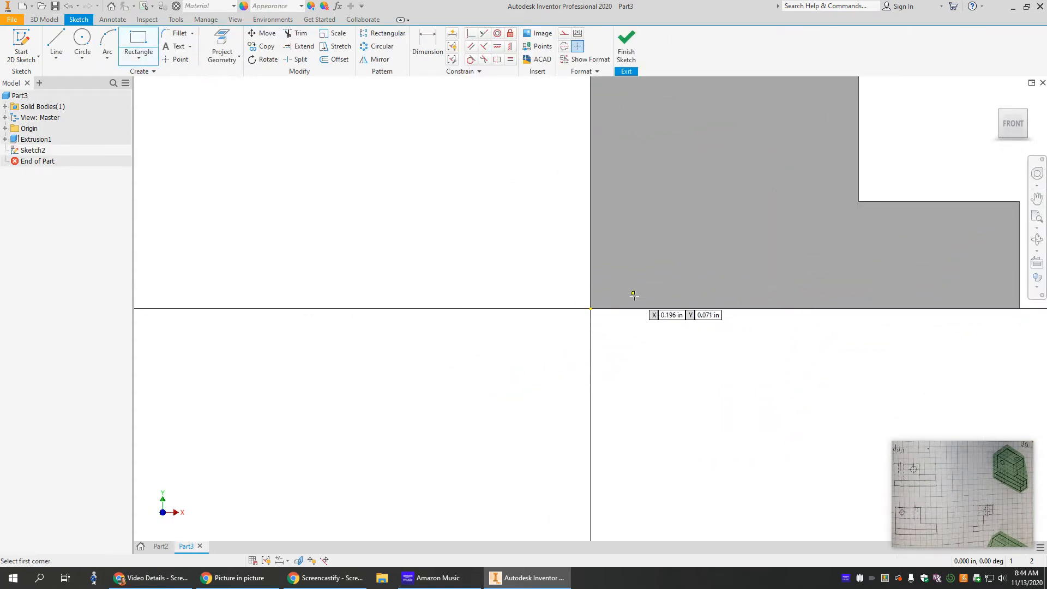
{"action": "left_click", "coordinate": [590, 309]}
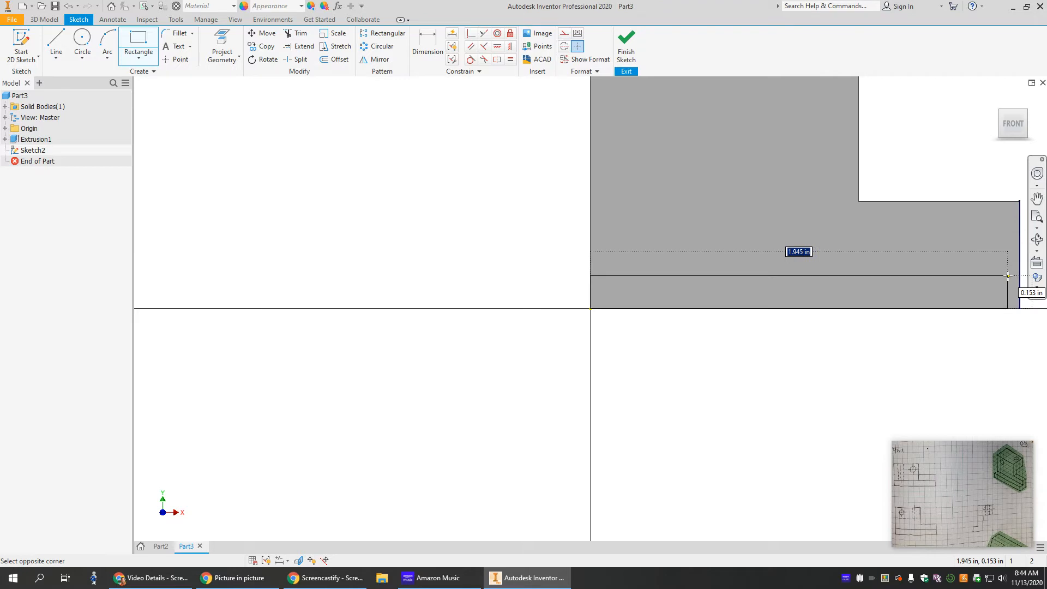
{"action": "type", "text": "2"}
{"action": "key", "text": "Tab"}
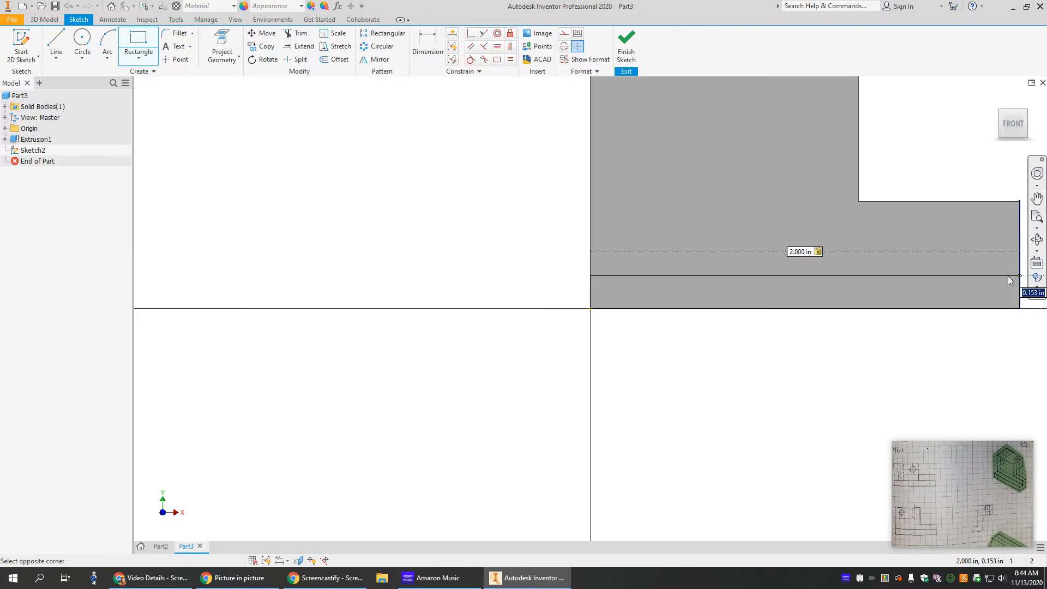
{"action": "type", "text": ".25"}
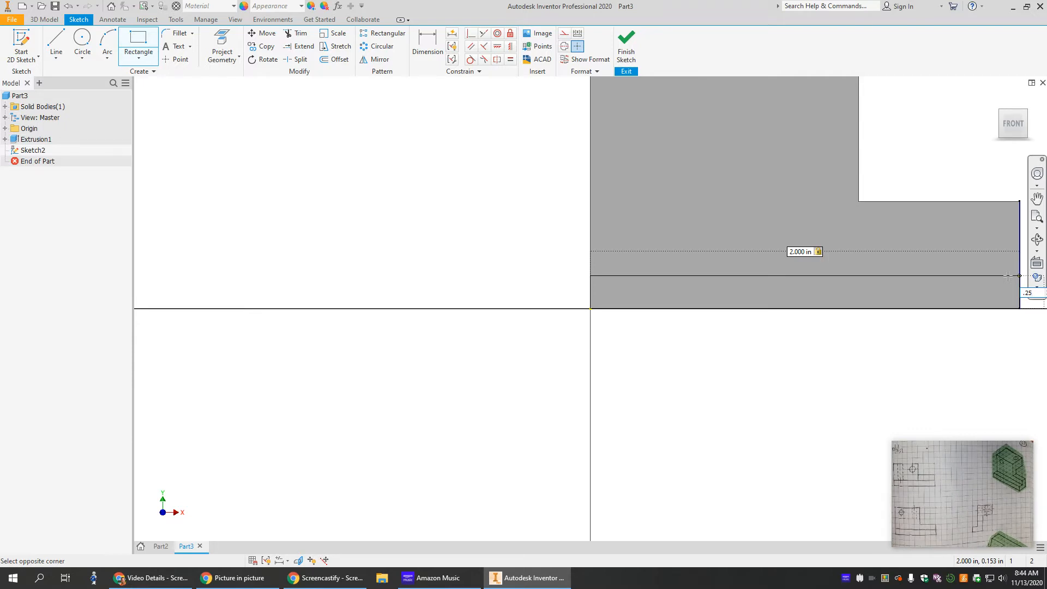
{"action": "key", "text": "Return"}
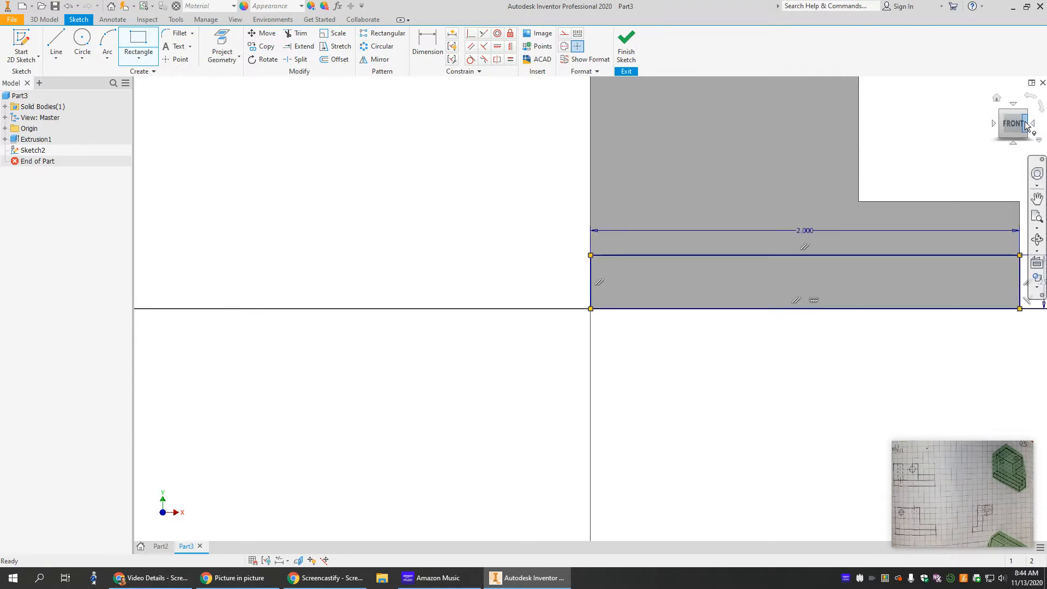
- Finish the sketch and extrude the bottom strip 0.25 in outward, joined to the body
{"action": "left_click", "coordinate": [625, 41]}
{"action": "key", "text": "e"}
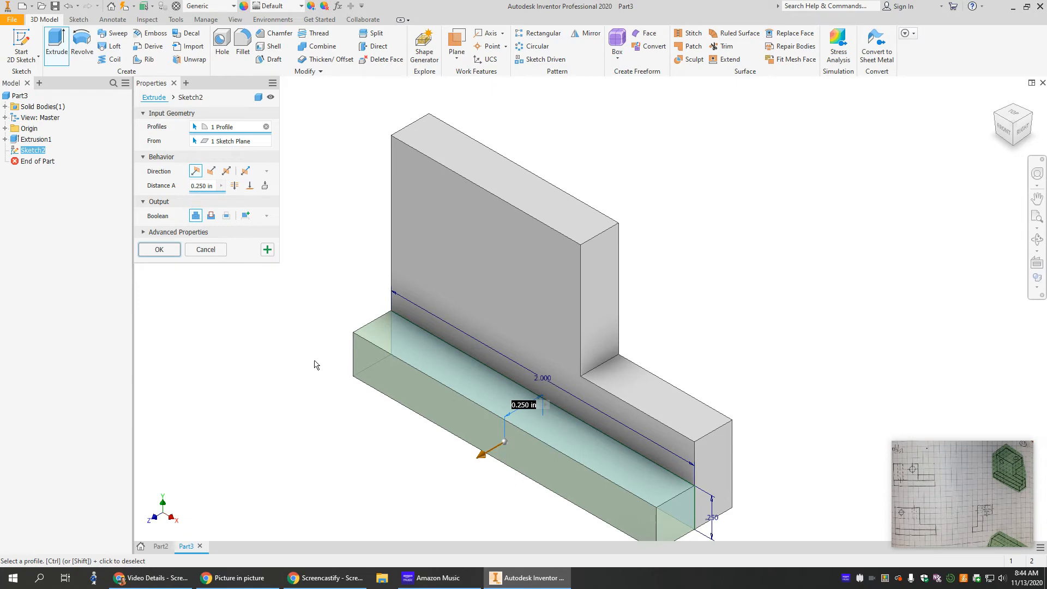
{"action": "left_click", "coordinate": [159, 249]}
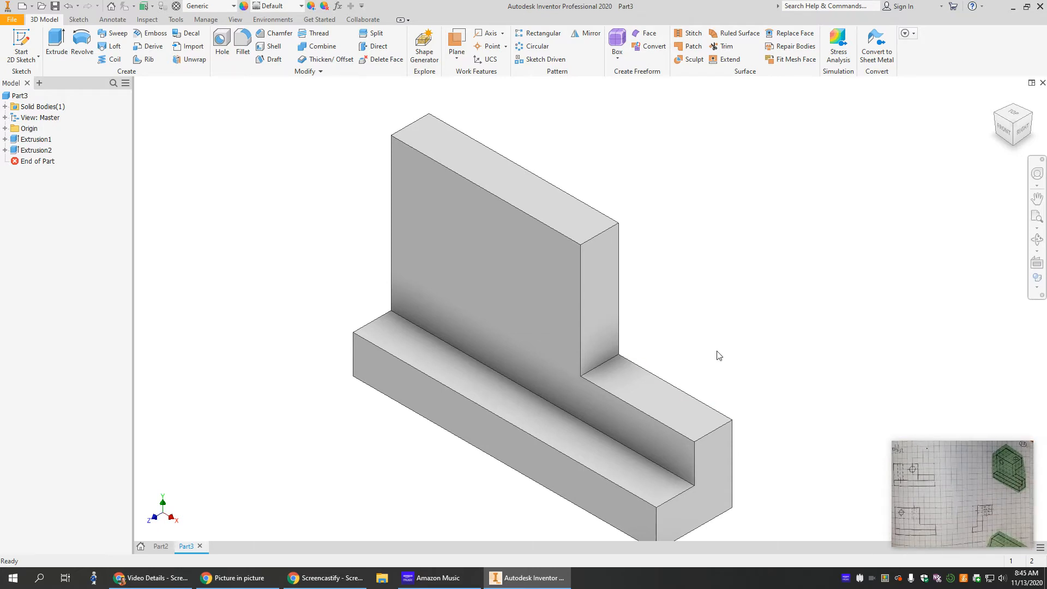
- Start a sketch on the back face and draw a 1.25 in wide by 0.5 in high rectangle along the taller section's top edge
{"action": "middle_click_drag", "start_coordinate": [718, 356], "coordinate": [598, 365], "text": "shift"}
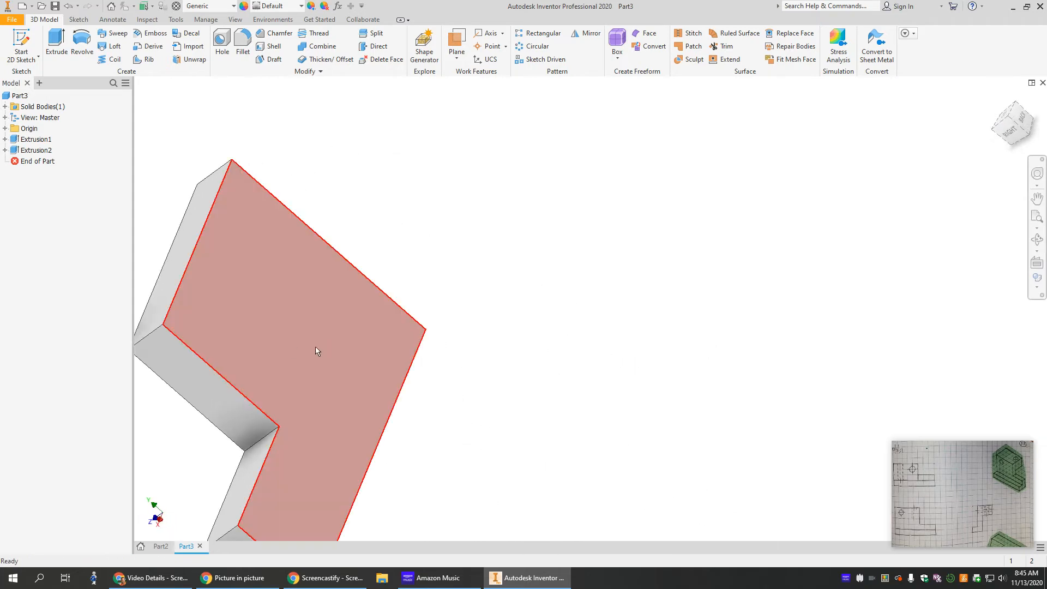
{"action": "right_click", "coordinate": [316, 333]}
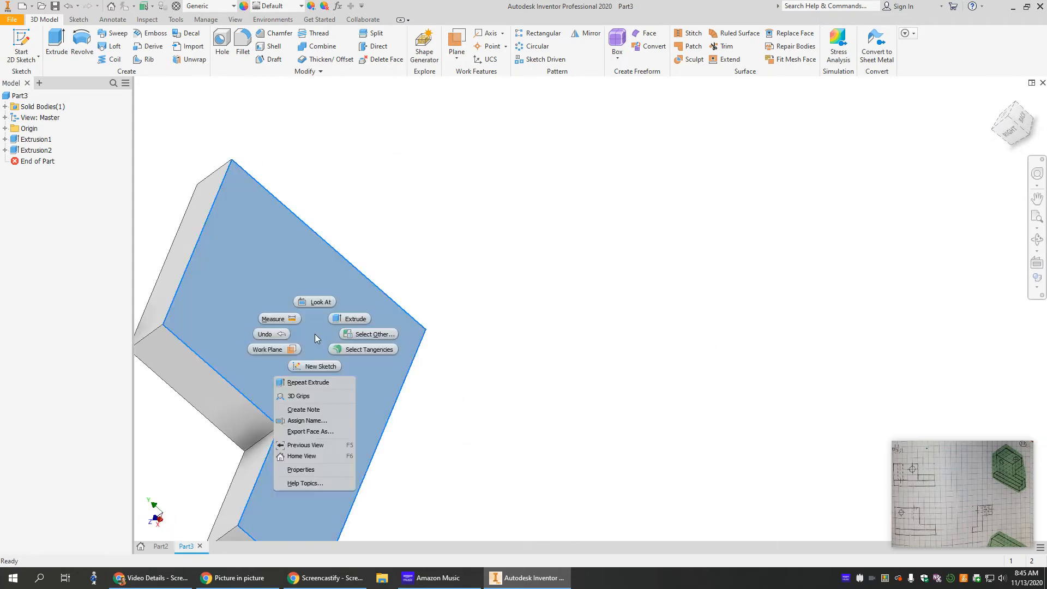
{"action": "left_click", "coordinate": [314, 366]}
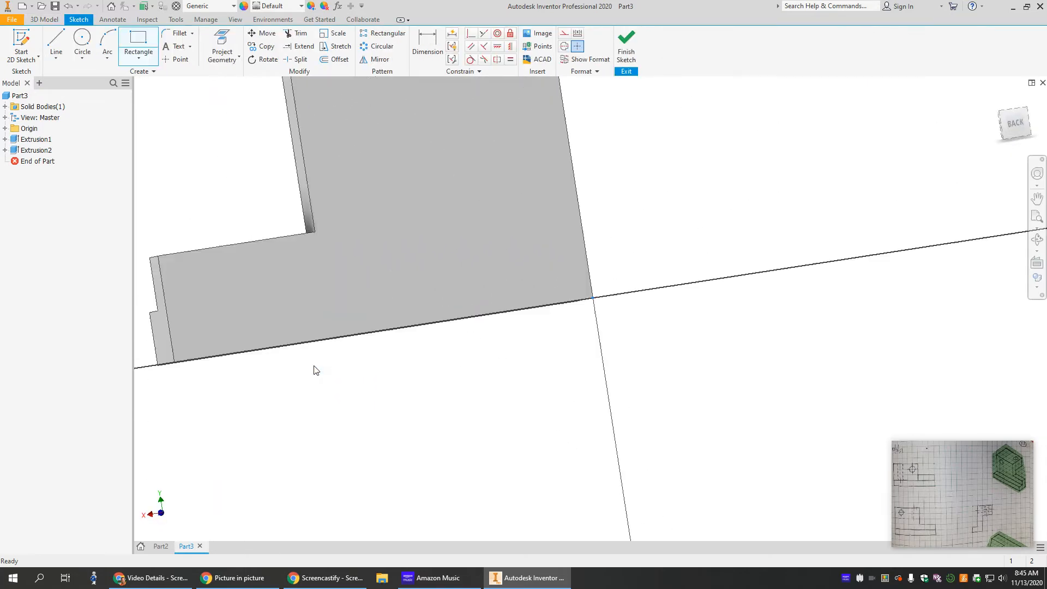
{"action": "left_click", "coordinate": [1013, 126]}
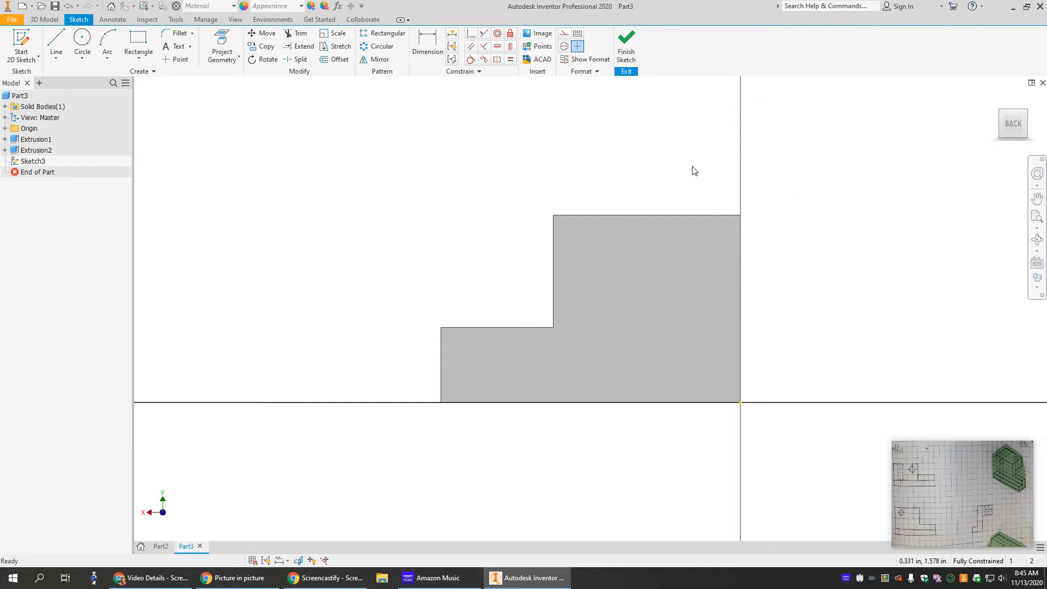
{"action": "left_click", "coordinate": [138, 41]}
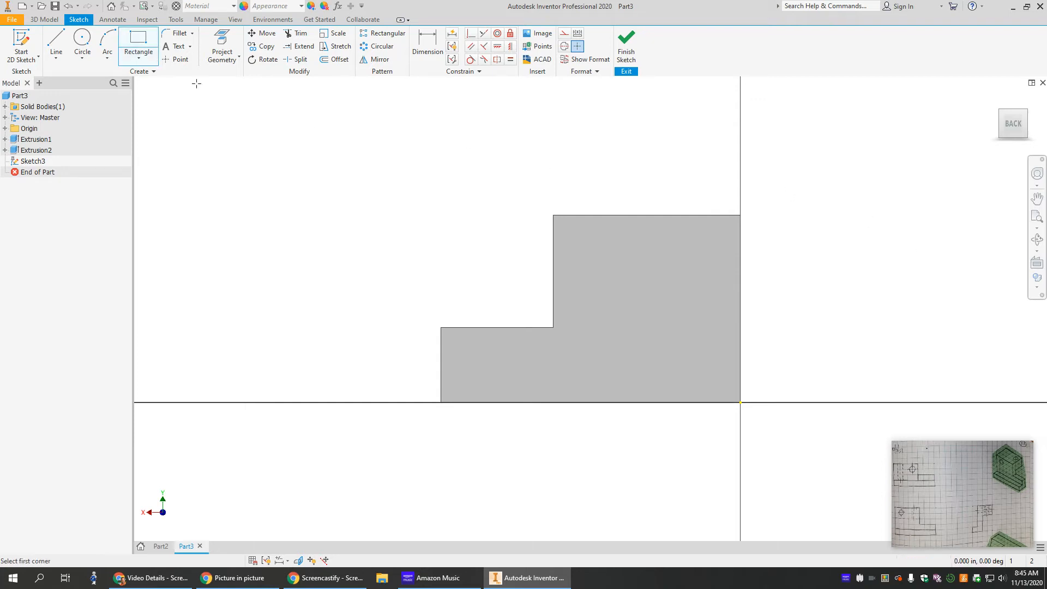
{"action": "left_click", "coordinate": [553, 215]}
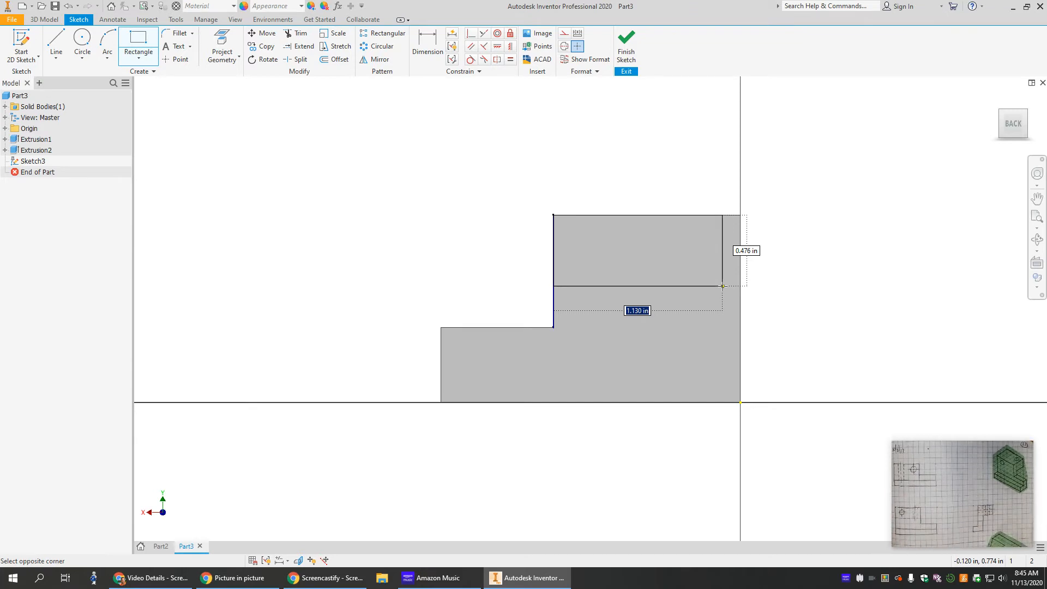
{"action": "type", "text": "1.25"}
{"action": "key", "text": "Tab"}
{"action": "type", "text": ".5"}
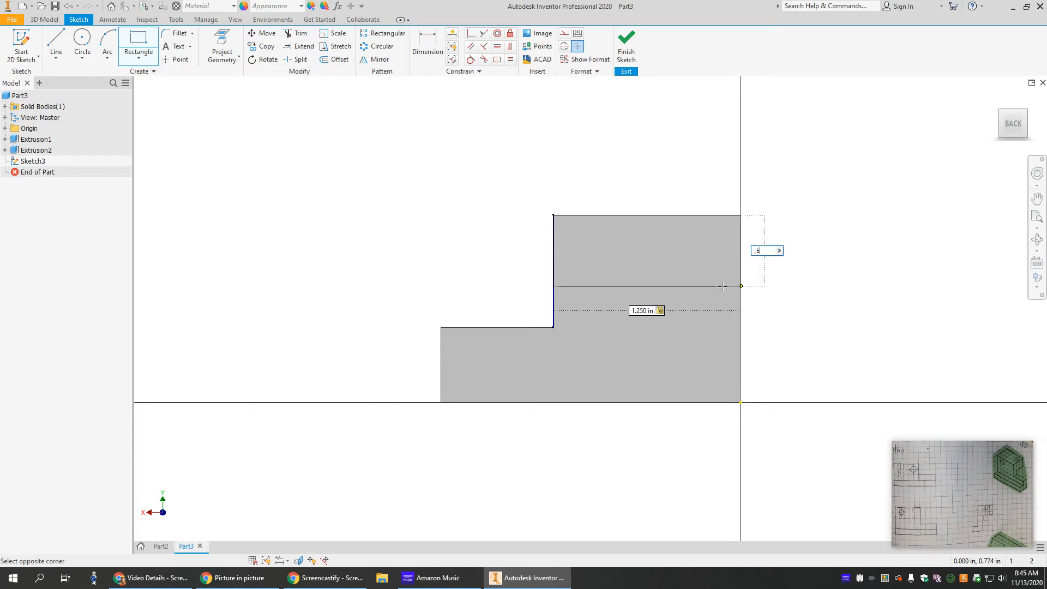
{"action": "key", "text": "Return"}
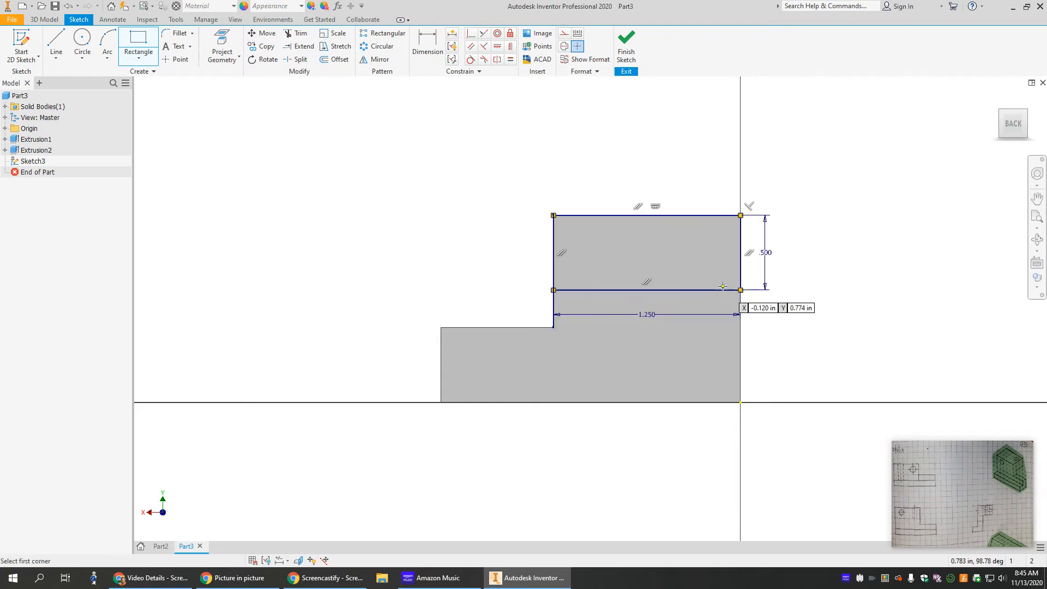
- Finish the sketch and extrude the upper back rectangle 0.5 in outward, joined to the body
{"action": "left_click", "coordinate": [627, 53]}
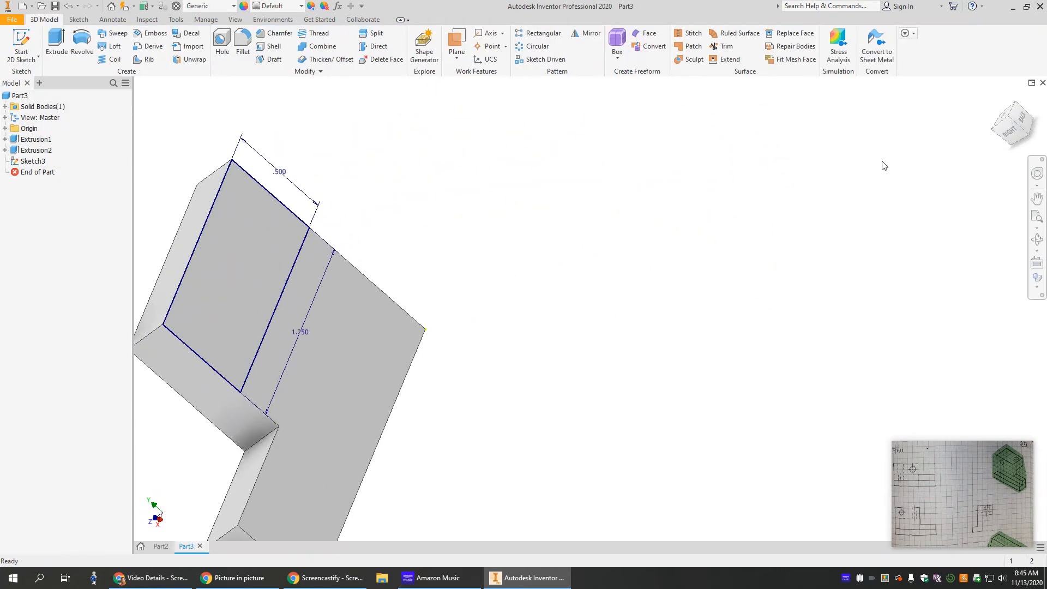
{"action": "left_click", "coordinate": [1011, 124]}
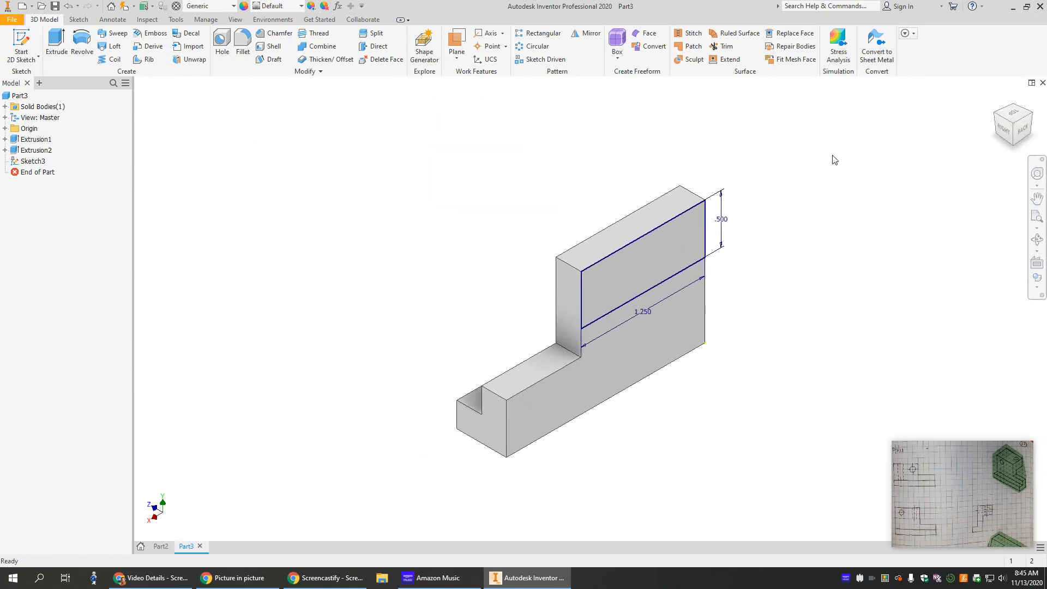
{"action": "key", "text": "e"}
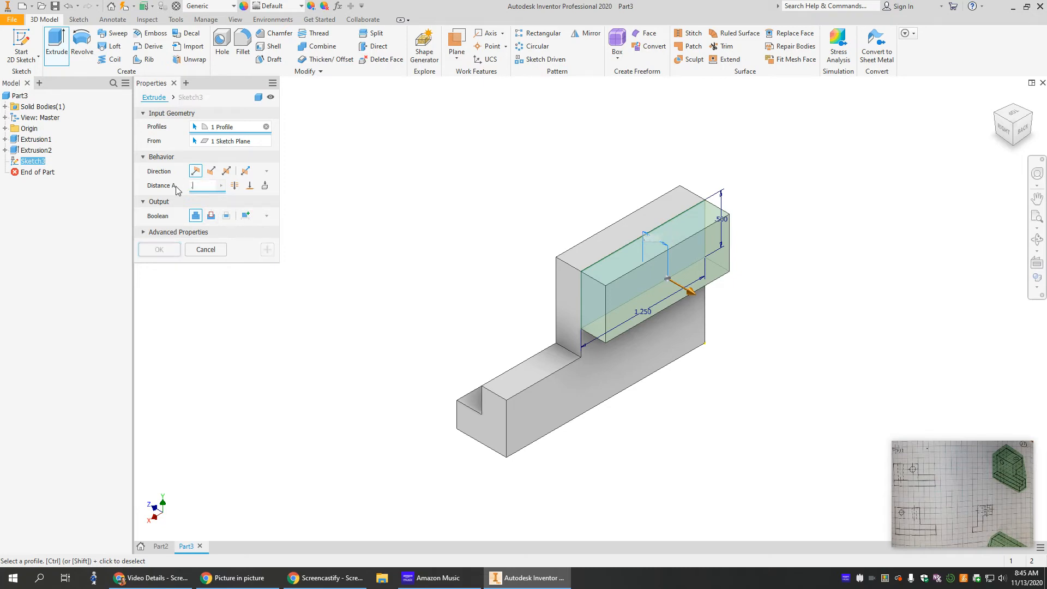
{"action": "type", "text": ".5"}
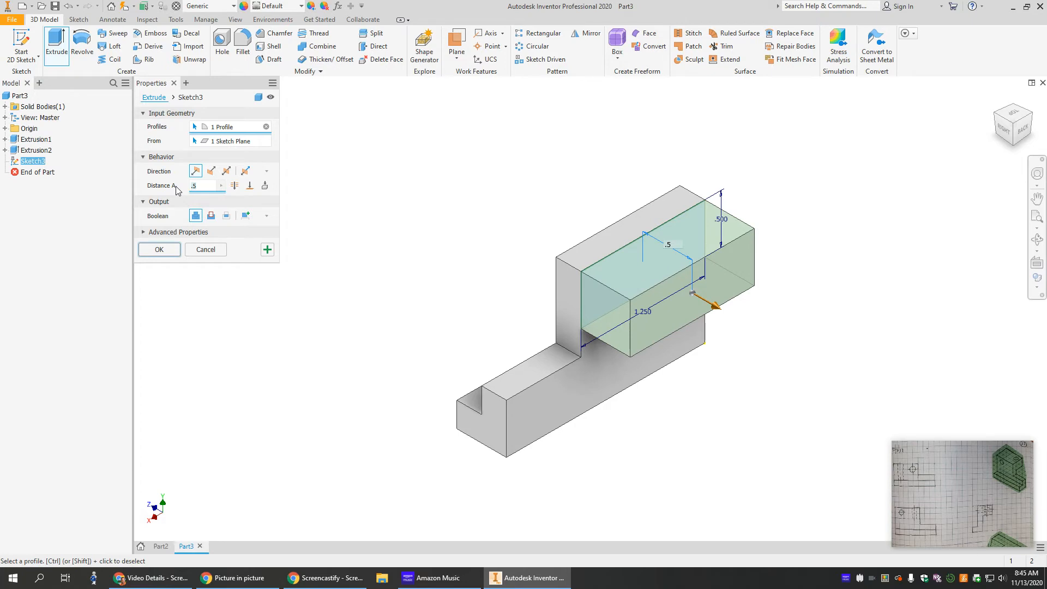
{"action": "left_click", "coordinate": [161, 251]}
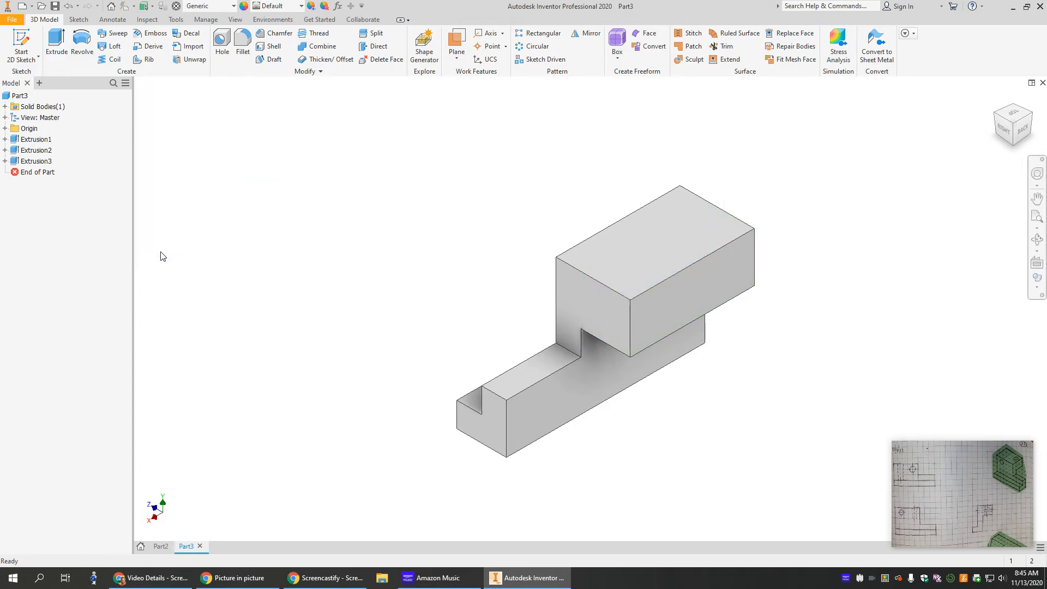
- Start a sketch on the tall front face and draw a 0.25 in diameter circle near its upper-left corner
{"action": "left_click", "coordinate": [997, 99]}
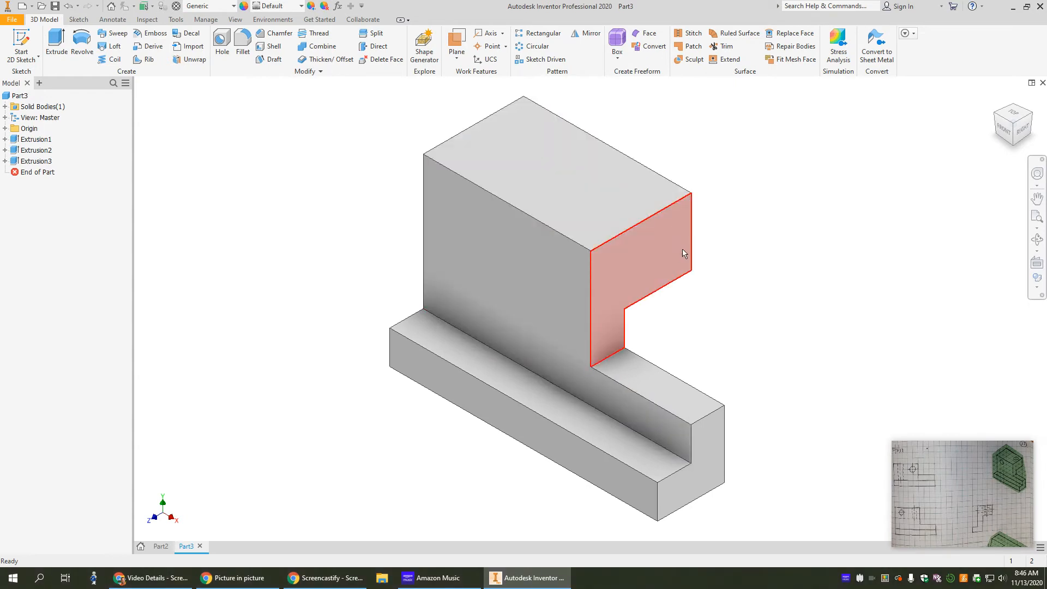
{"action": "mouse_move", "coordinate": [683, 254]}
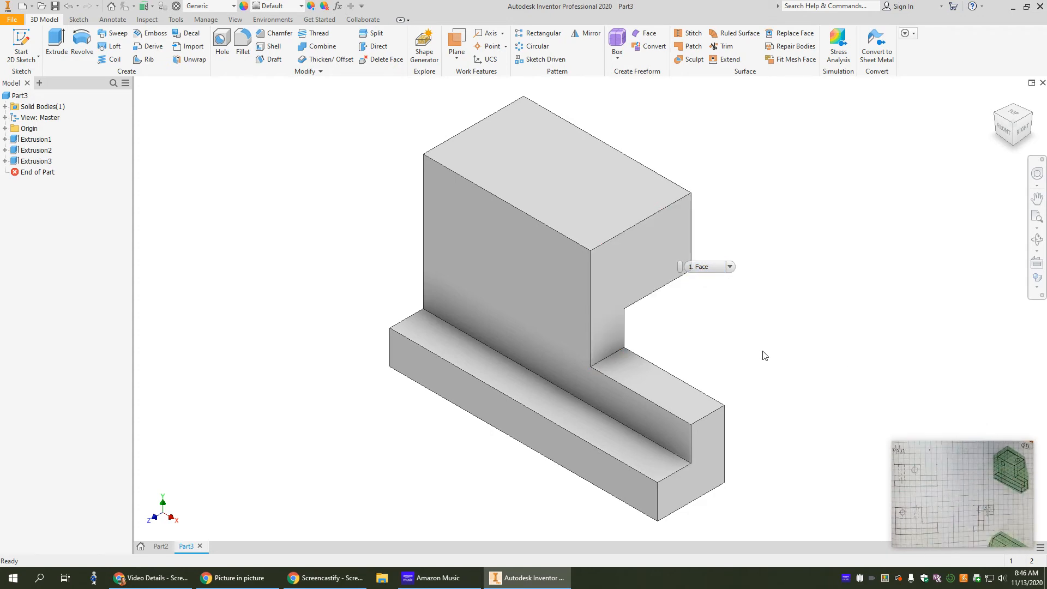
{"action": "right_click", "coordinate": [521, 280]}
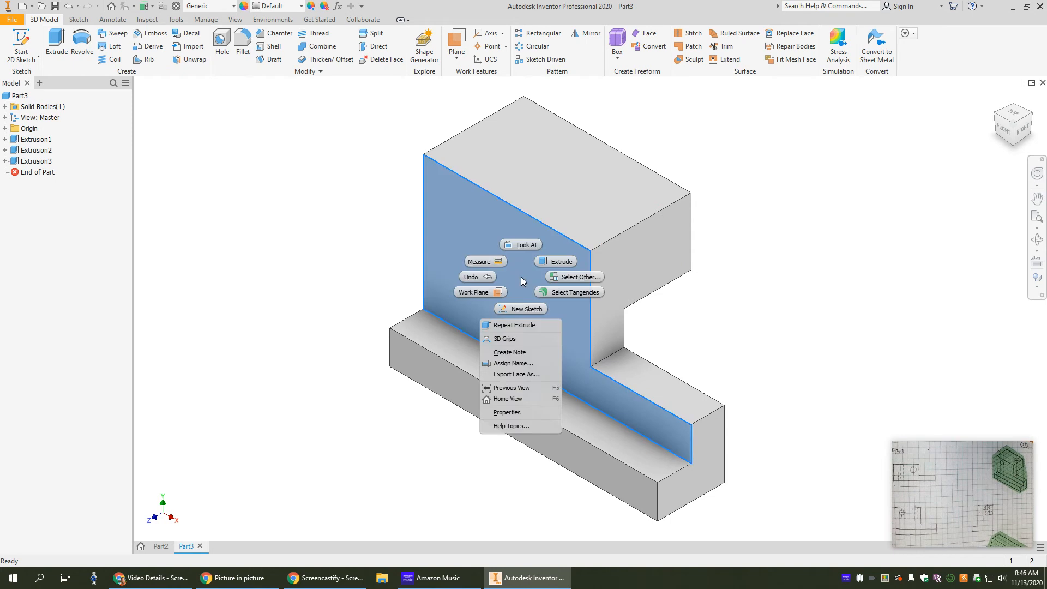
{"action": "left_click", "coordinate": [521, 309]}
{"action": "left_click", "coordinate": [1010, 138]}
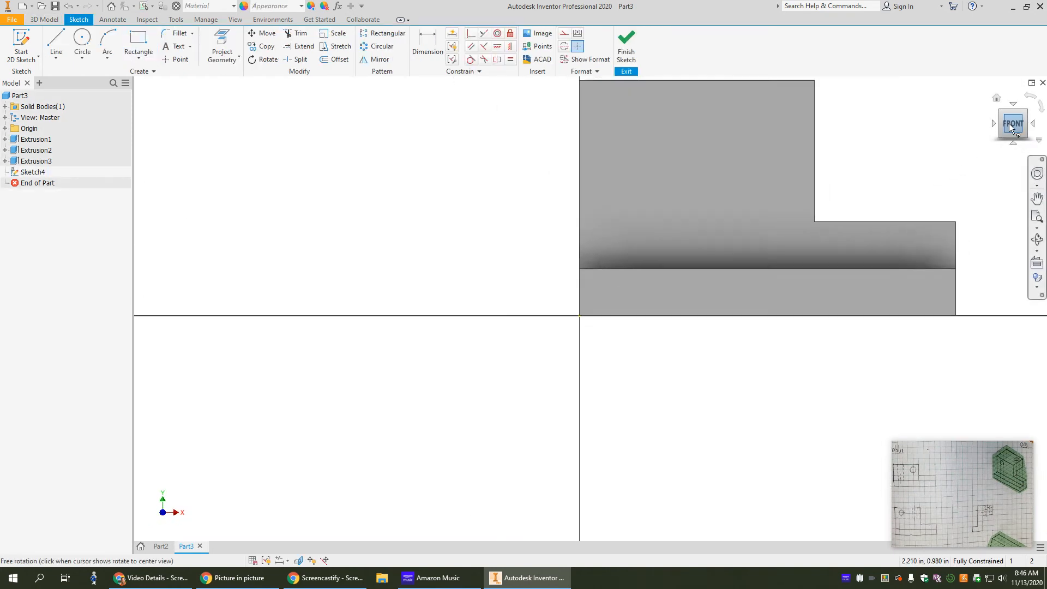
{"action": "left_click", "coordinate": [83, 41]}
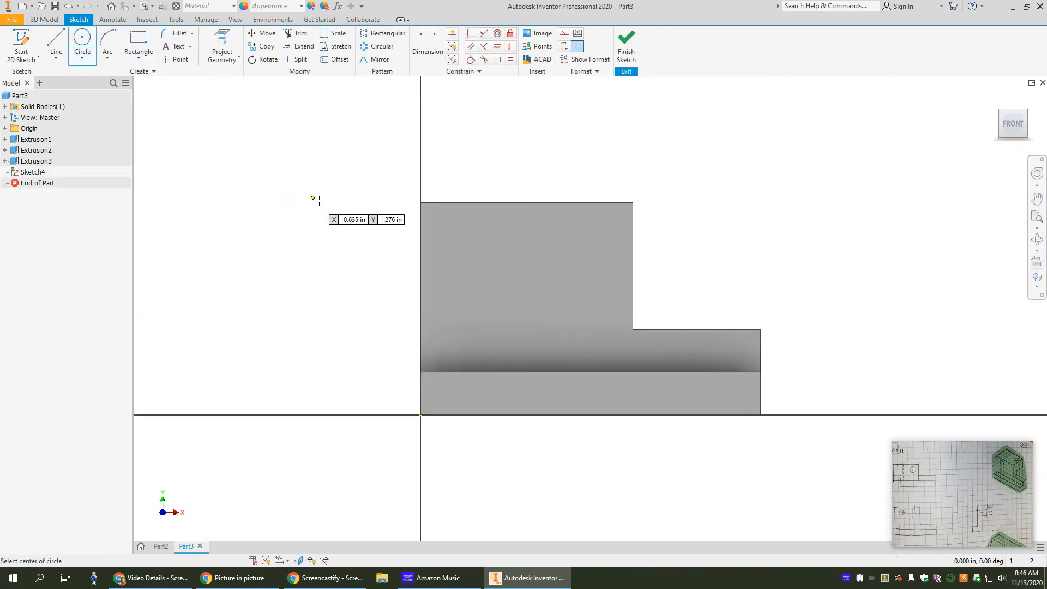
{"action": "left_click", "coordinate": [467, 245]}
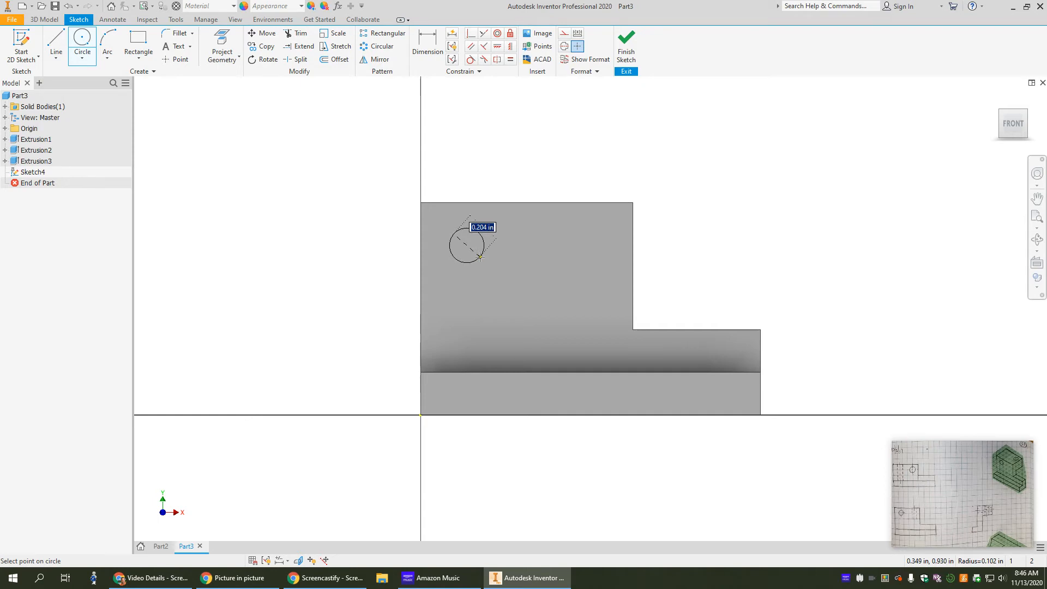
{"action": "type", "text": ".25"}
{"action": "key", "text": "Return"}
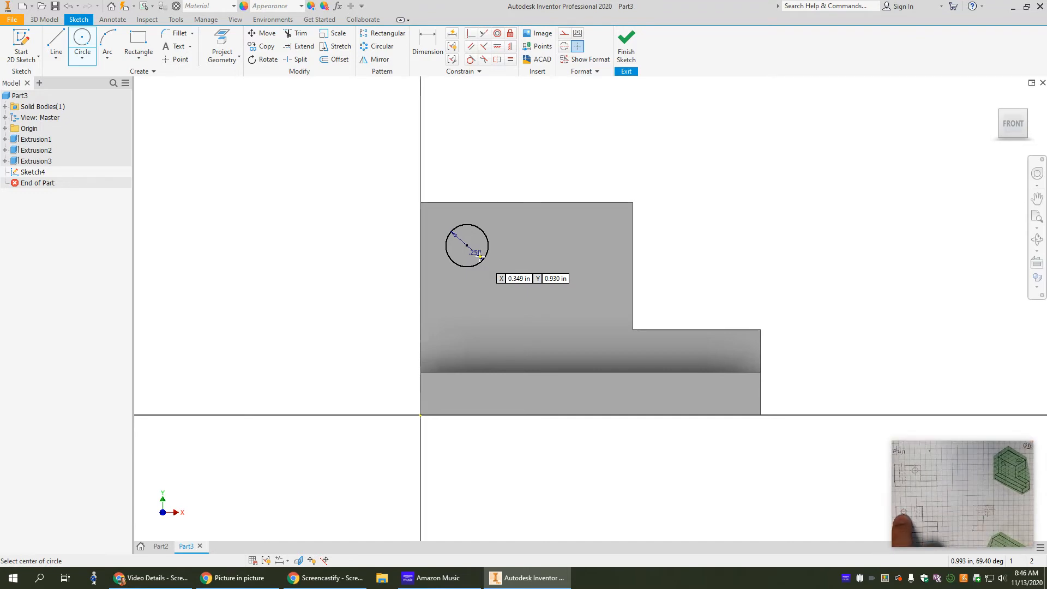
- Dimension the circle's center 0.25 in below the front face's top edge
{"action": "left_click", "coordinate": [428, 43]}
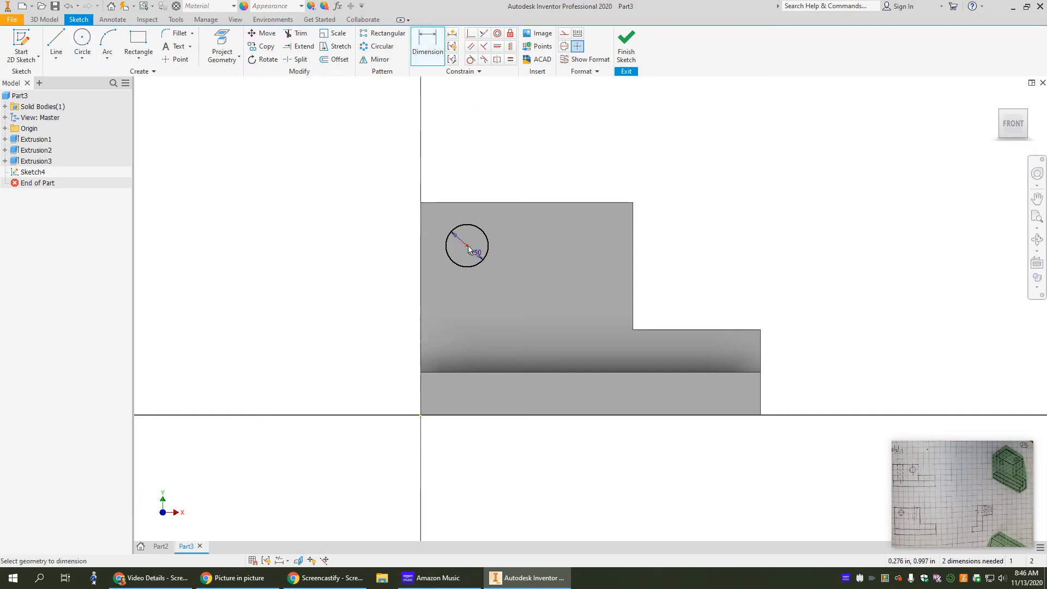
{"action": "left_click", "coordinate": [469, 204]}
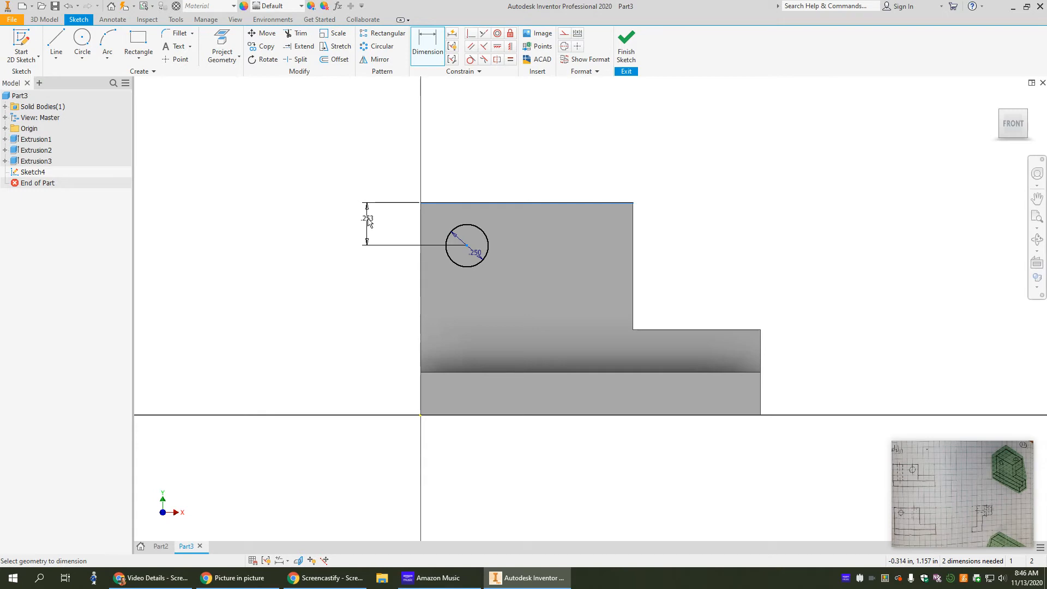
{"action": "left_click", "coordinate": [363, 225]}
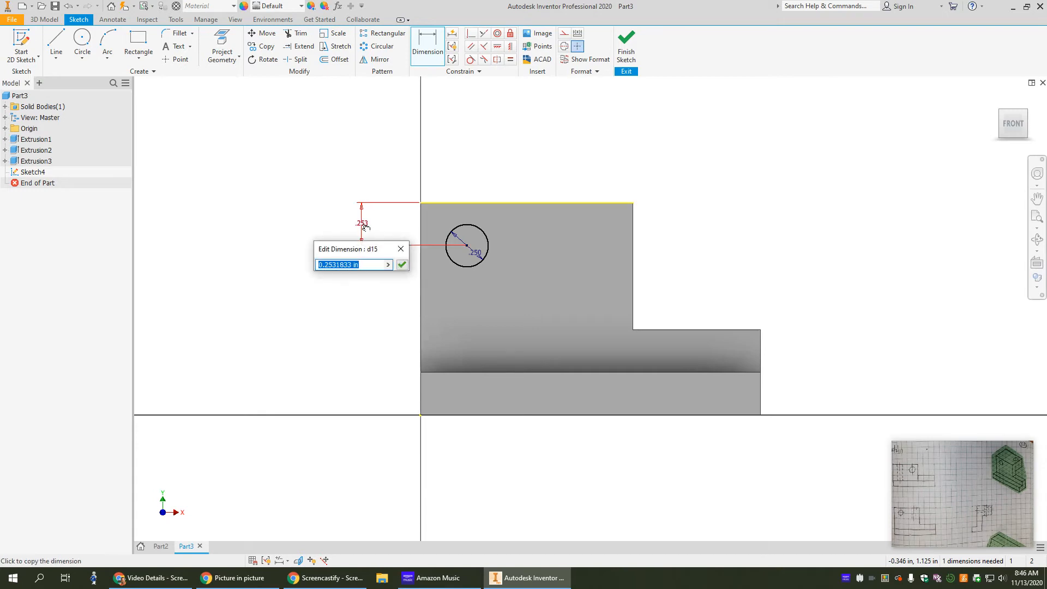
{"action": "type", "text": ".25"}
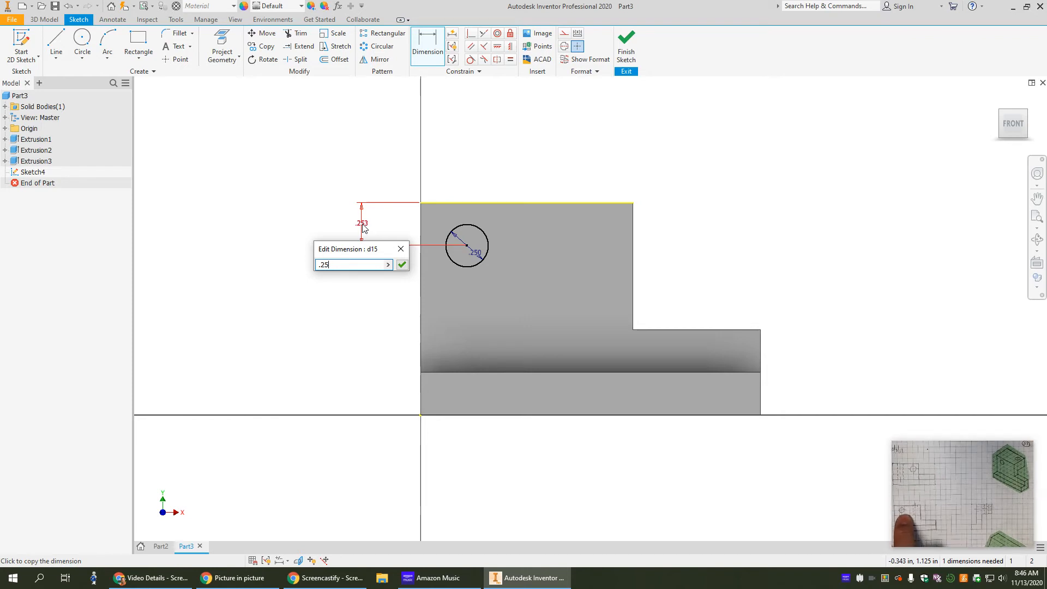
{"action": "key", "text": "Return"}
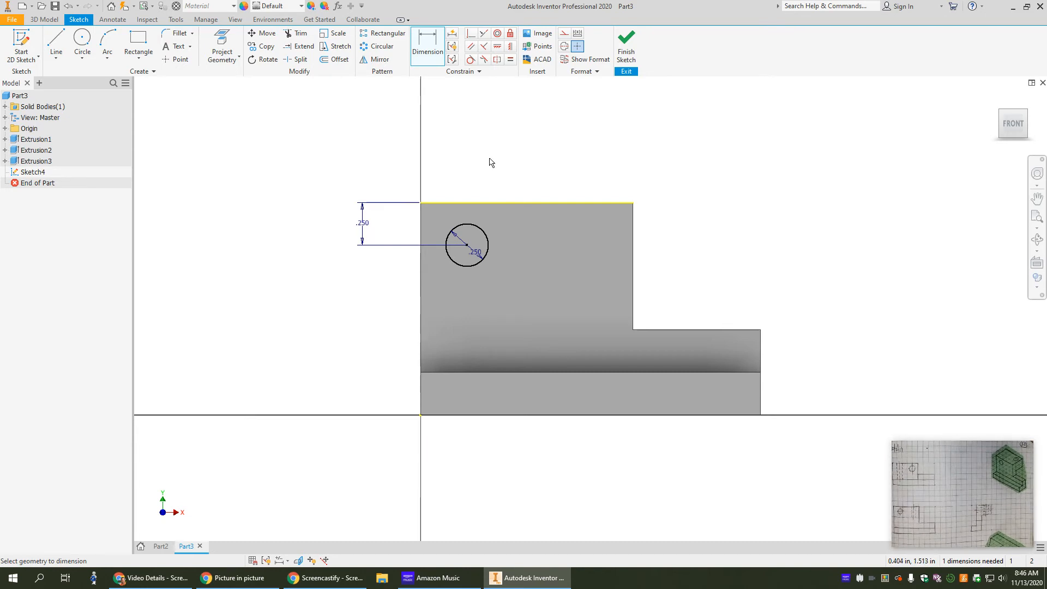
- Dimension the circle's center from the front face's left edge, setting the distance to 1.5*.25 in
{"action": "left_click", "coordinate": [468, 248]}
{"action": "left_click", "coordinate": [420, 274]}
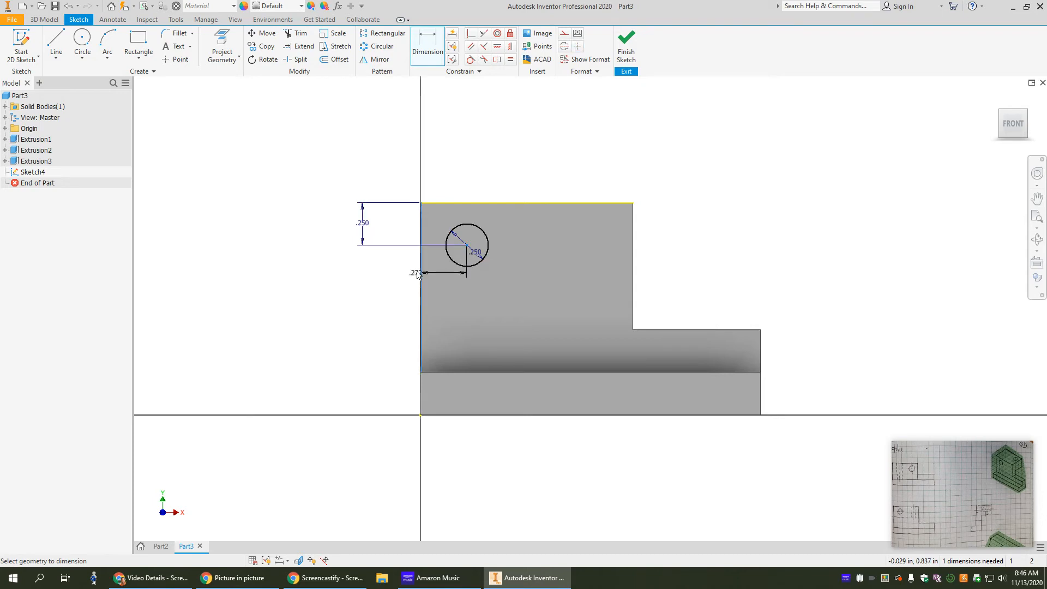
{"action": "left_click", "coordinate": [447, 159]}
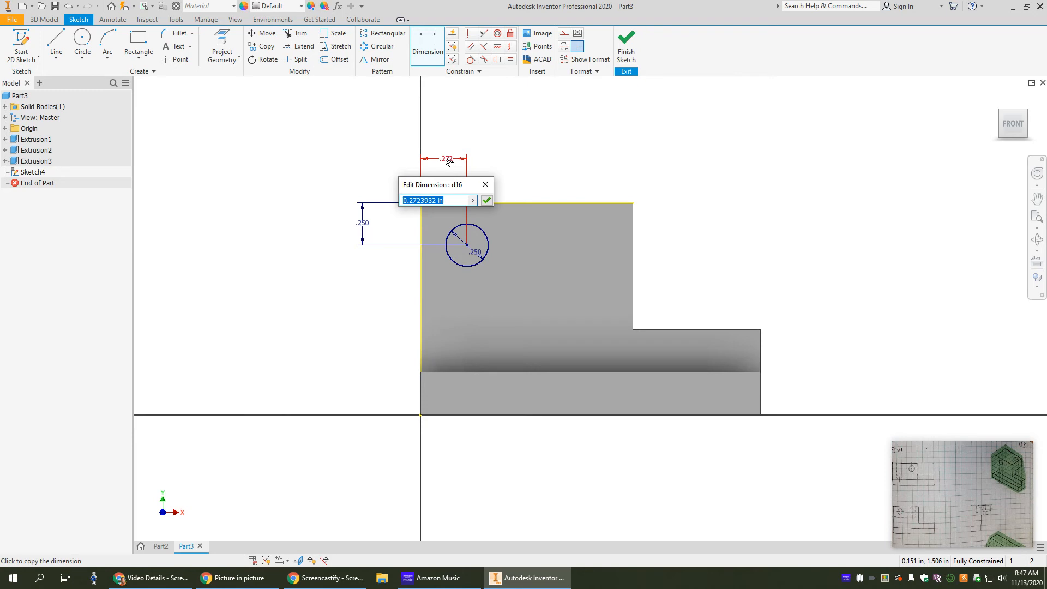
{"action": "type", "text": "1.5"}
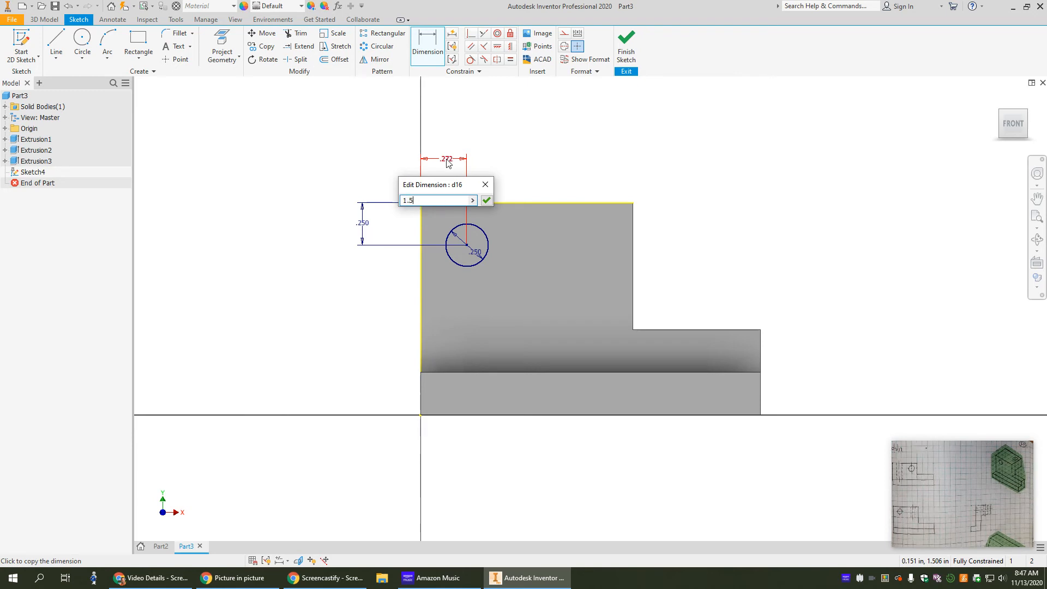
{"action": "type", "text": "*.25"}
{"action": "key", "text": "Return"}
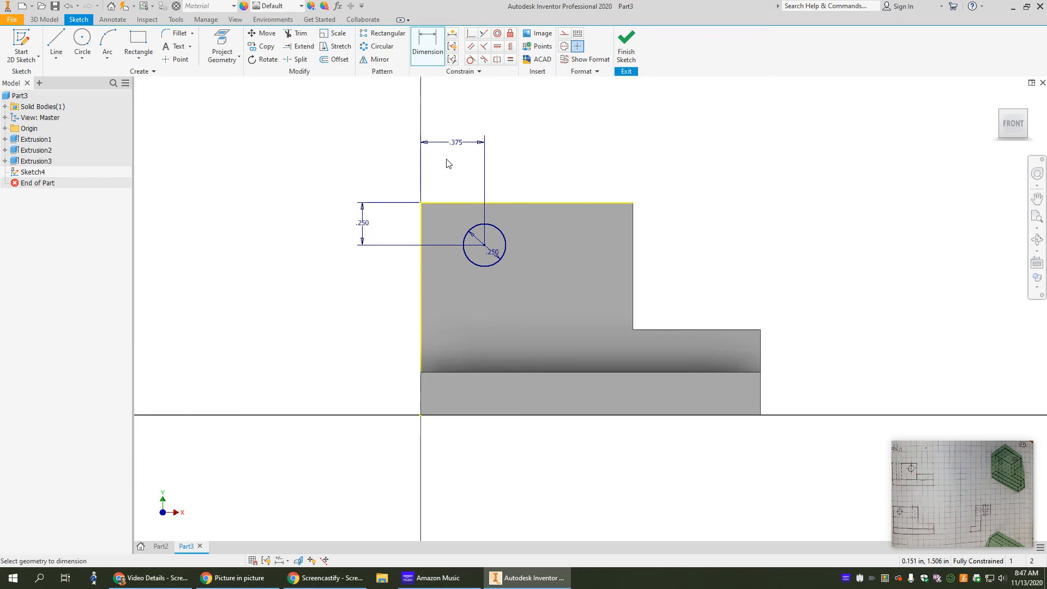
- Finish the sketch and cut the circle through the whole body with an Extrude set to Through All
{"action": "left_click", "coordinate": [626, 48]}
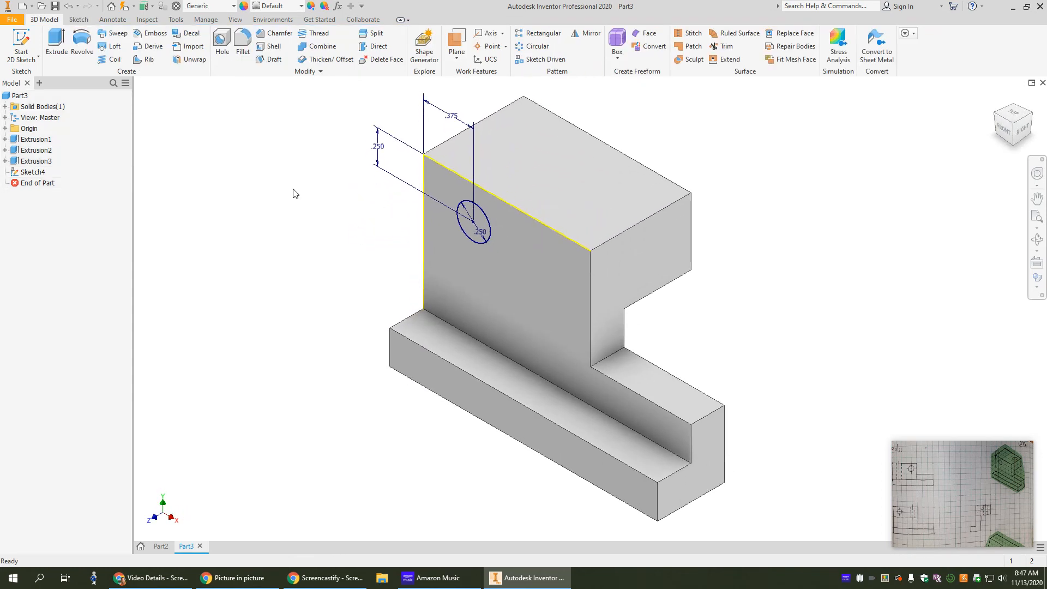
{"action": "left_click", "coordinate": [54, 50]}
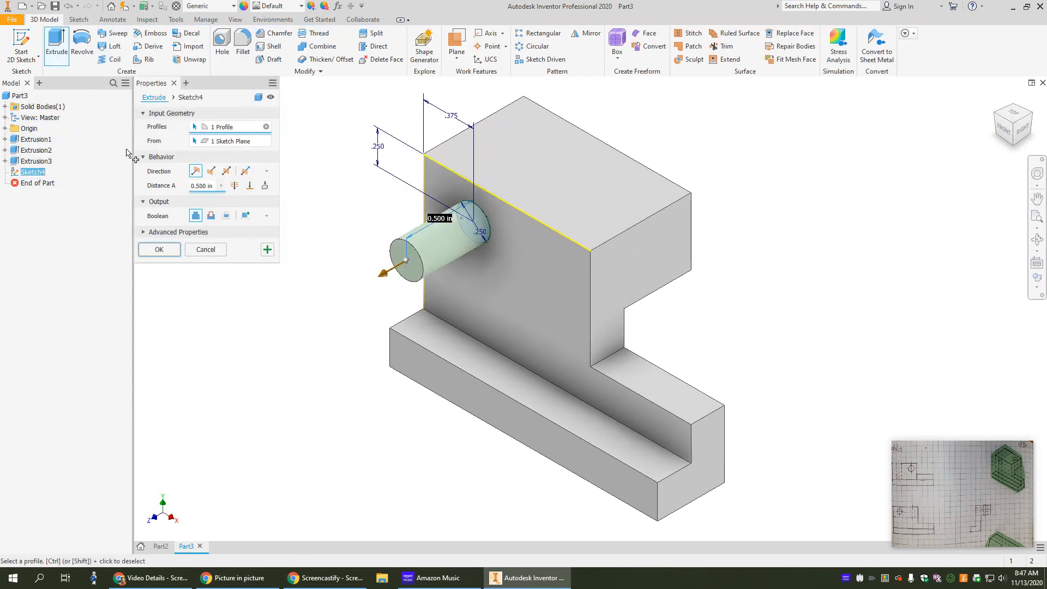
{"action": "left_click", "coordinate": [212, 216]}
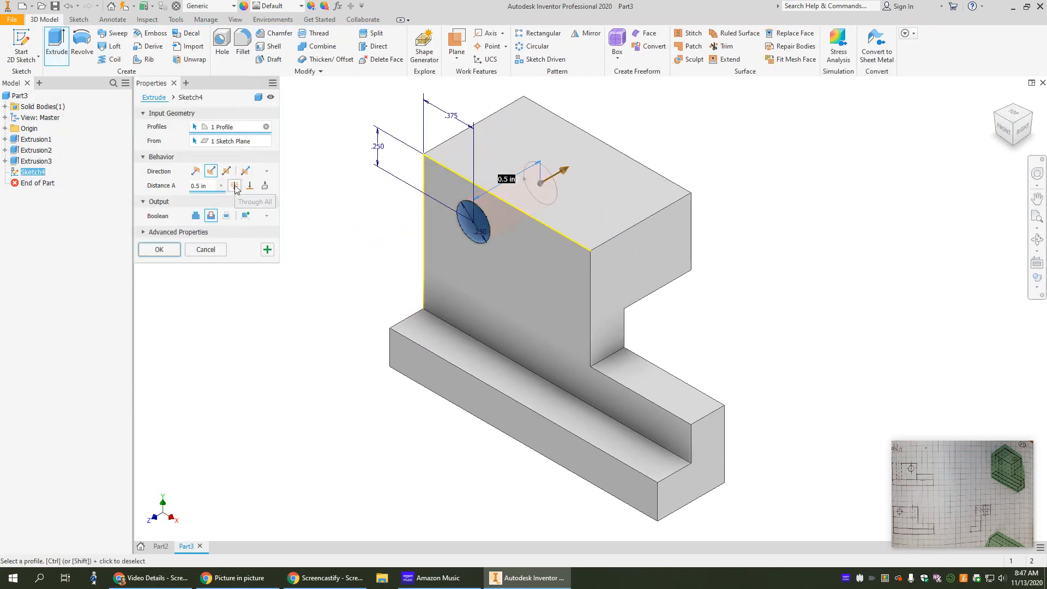
{"action": "left_click", "coordinate": [239, 186]}
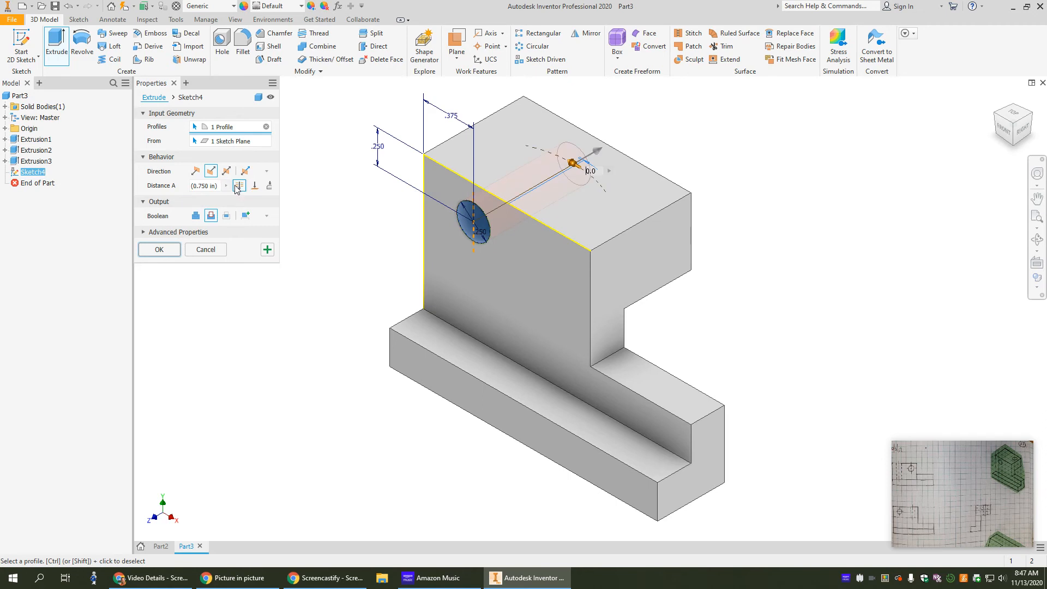
{"action": "left_click", "coordinate": [159, 250]}
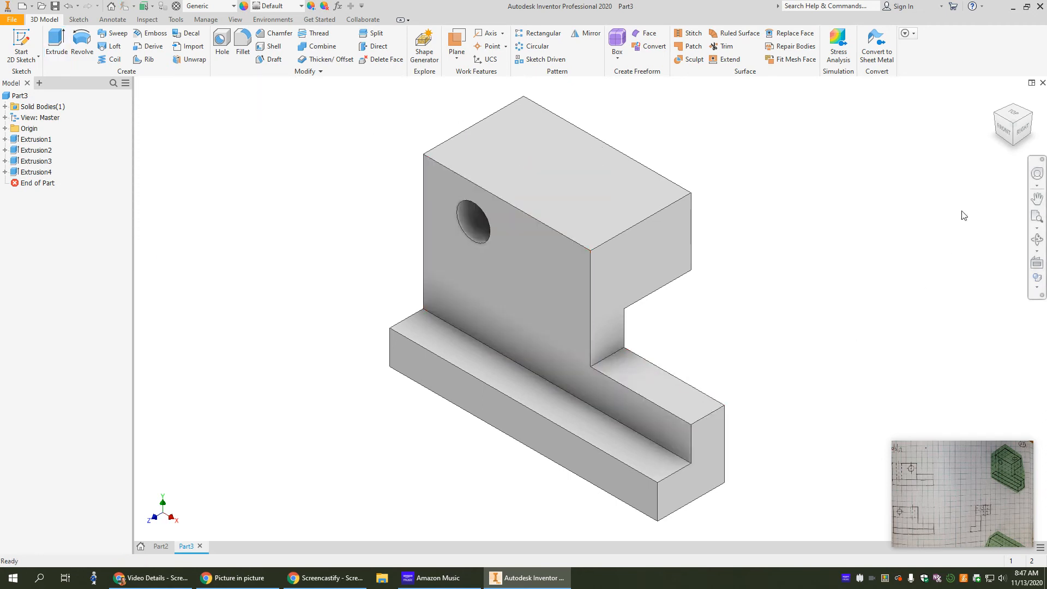
{"action": "left_click", "coordinate": [1003, 128]}
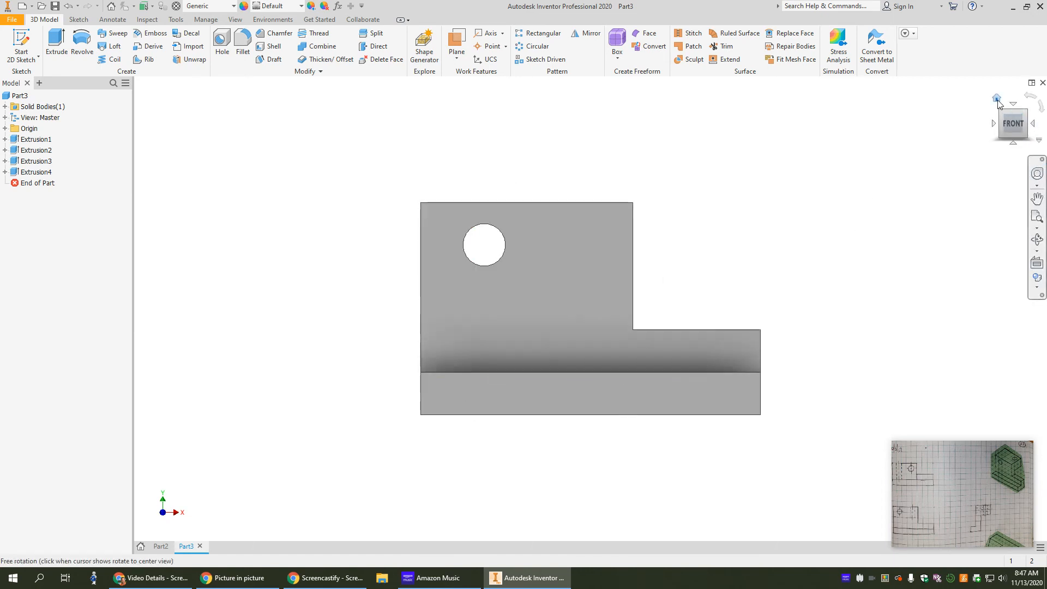
{"action": "left_click", "coordinate": [997, 99]}
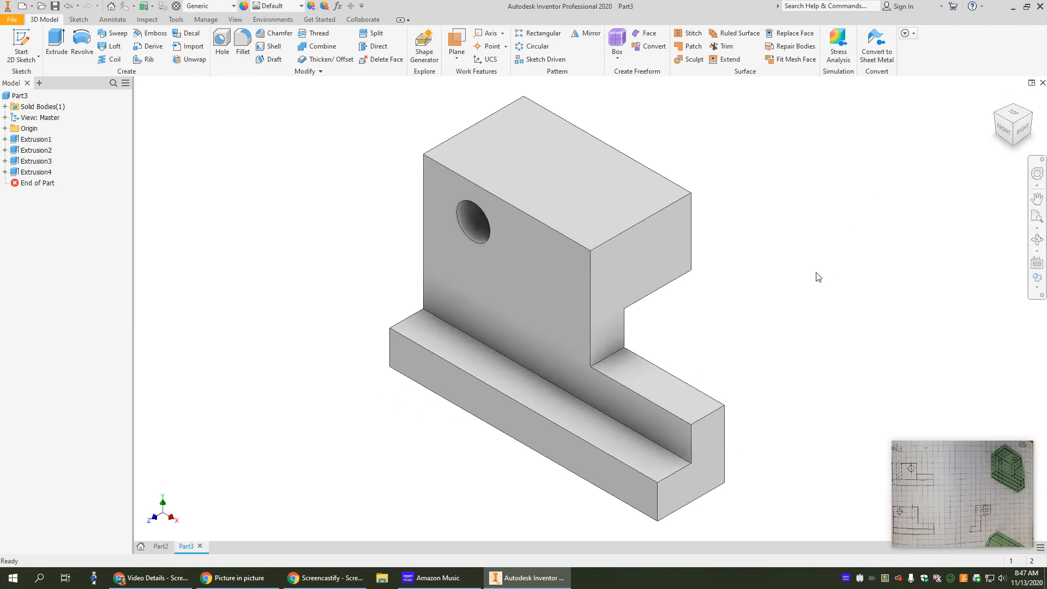
- Start a sketch on the block's top face and draw a 0.25 in diameter circle in its right half
{"action": "right_click", "coordinate": [591, 189]}
{"action": "left_click", "coordinate": [592, 215]}
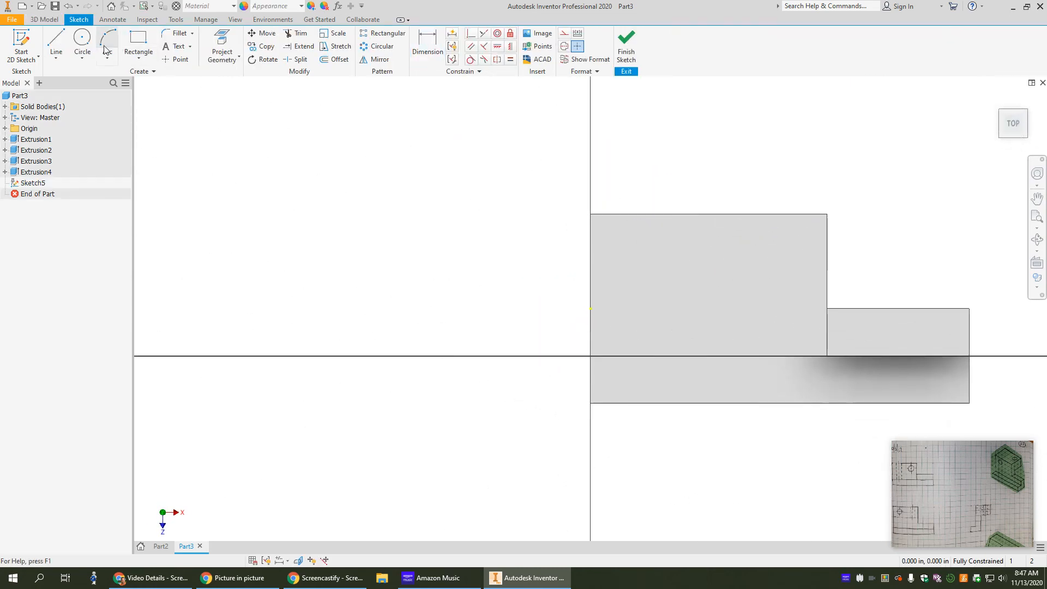
{"action": "left_click", "coordinate": [82, 44]}
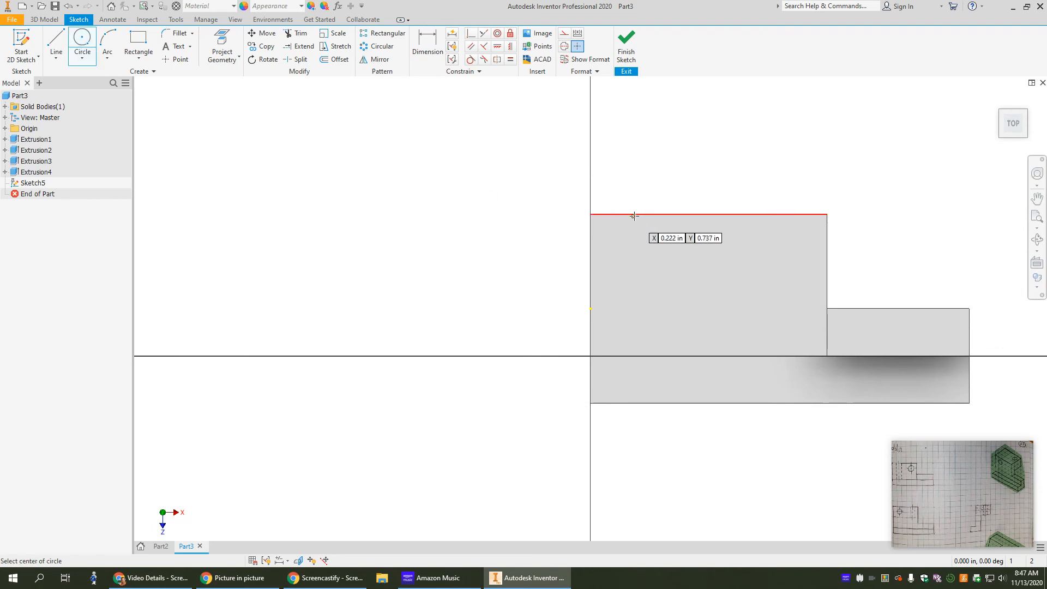
{"action": "left_click", "coordinate": [749, 266]}
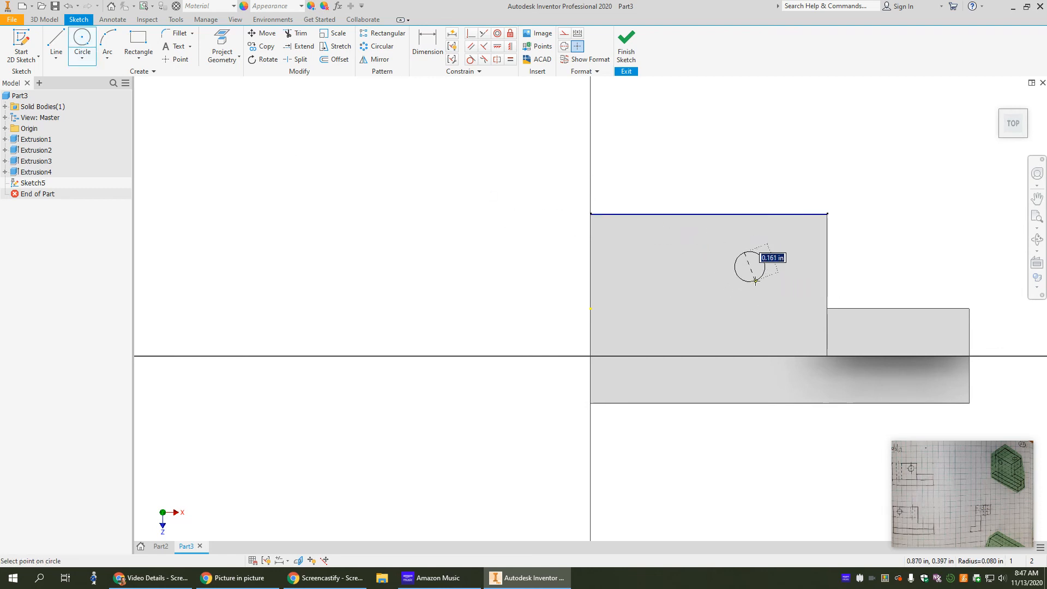
{"action": "type", "text": ".25"}
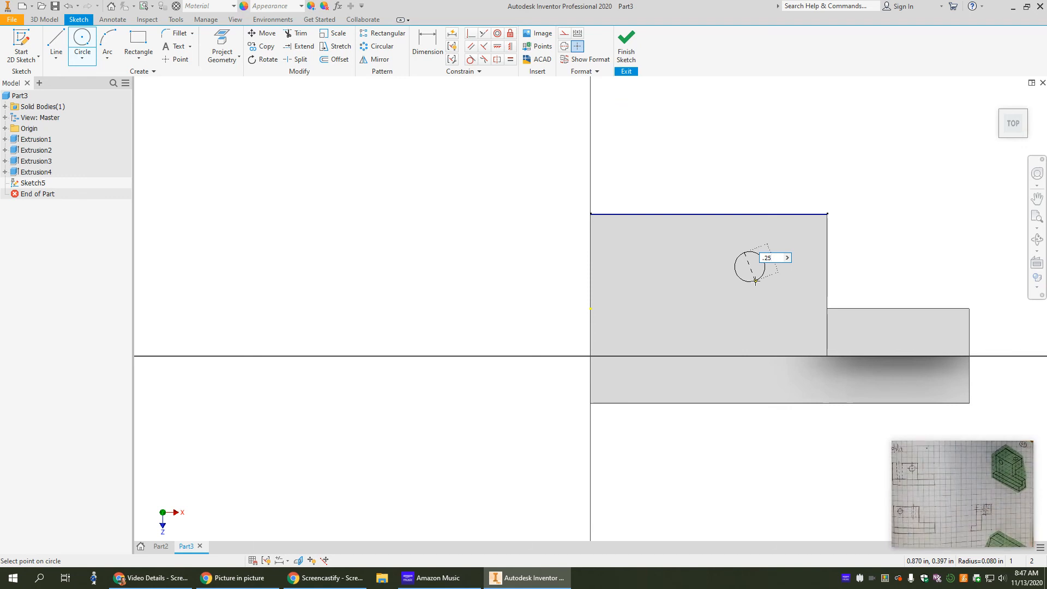
{"action": "key", "text": "Return"}
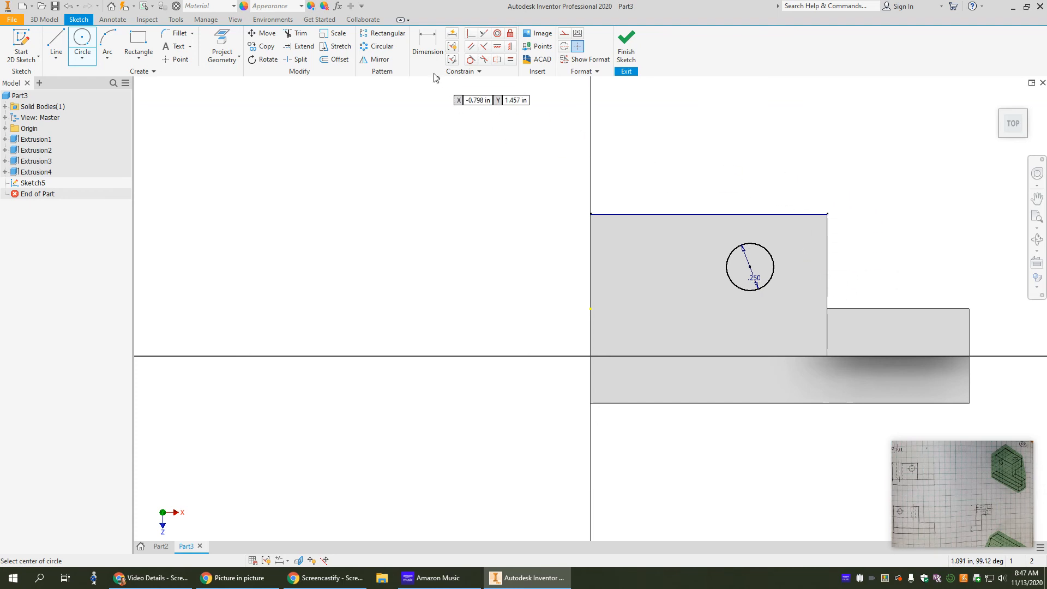
- Dimension the circle's center 0.25 in from the top face's back edge
{"action": "left_click", "coordinate": [429, 51]}
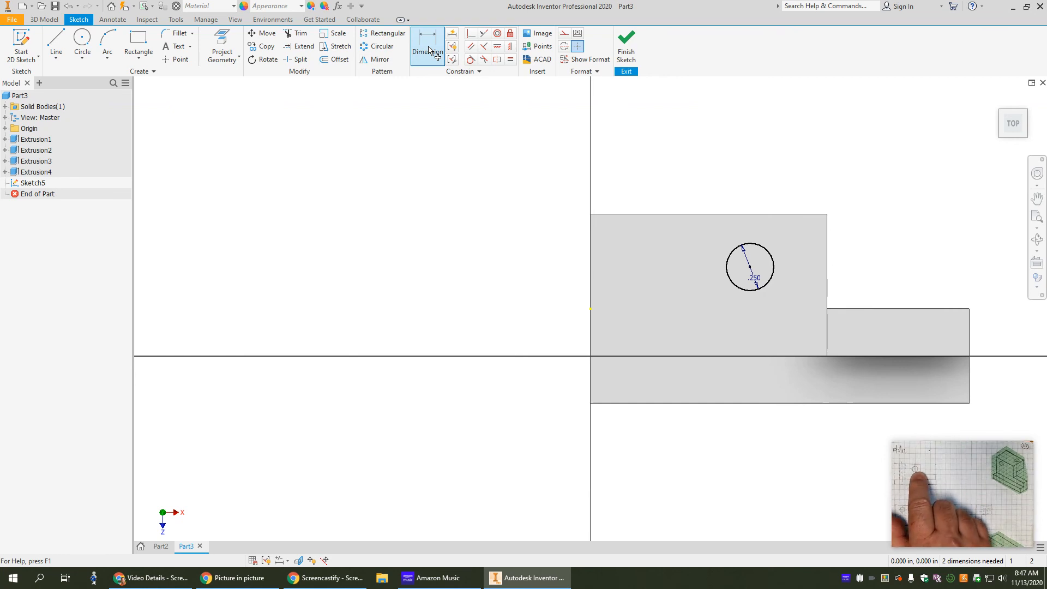
{"action": "left_click", "coordinate": [750, 267]}
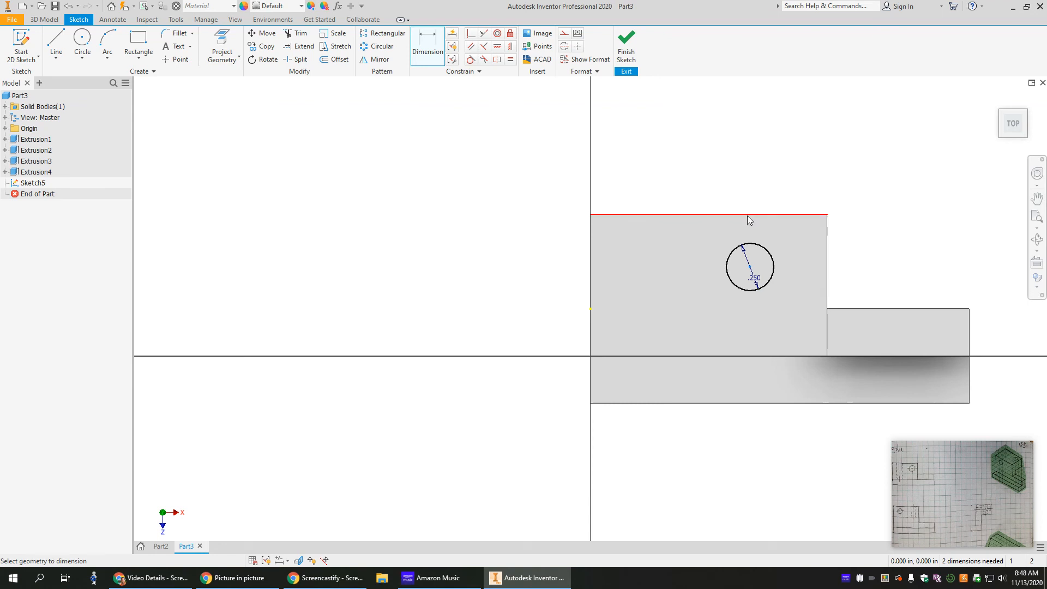
{"action": "left_click", "coordinate": [749, 215]}
{"action": "left_click", "coordinate": [878, 240]}
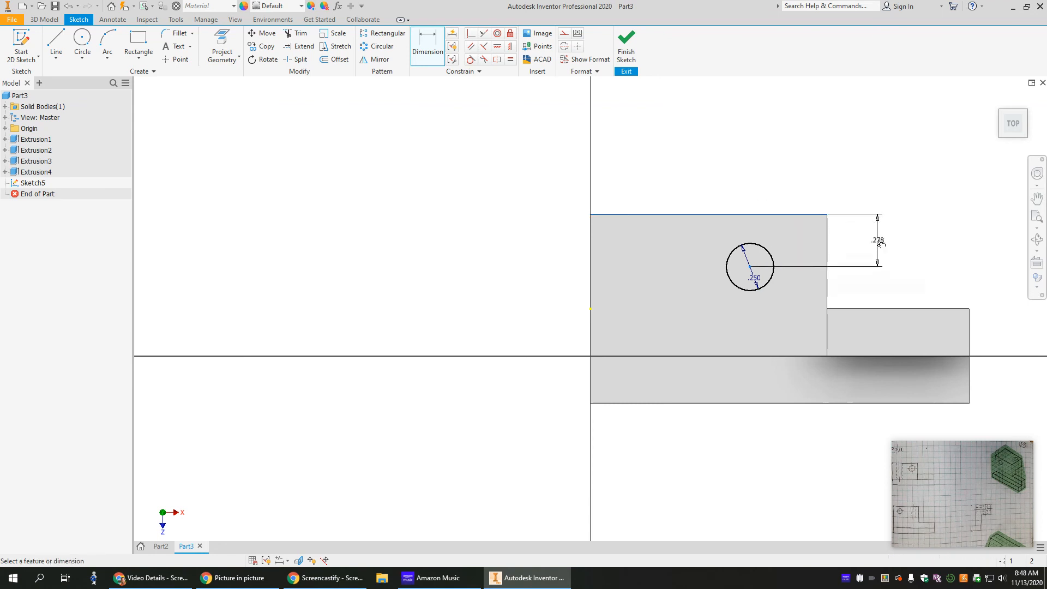
{"action": "type", "text": ".25"}
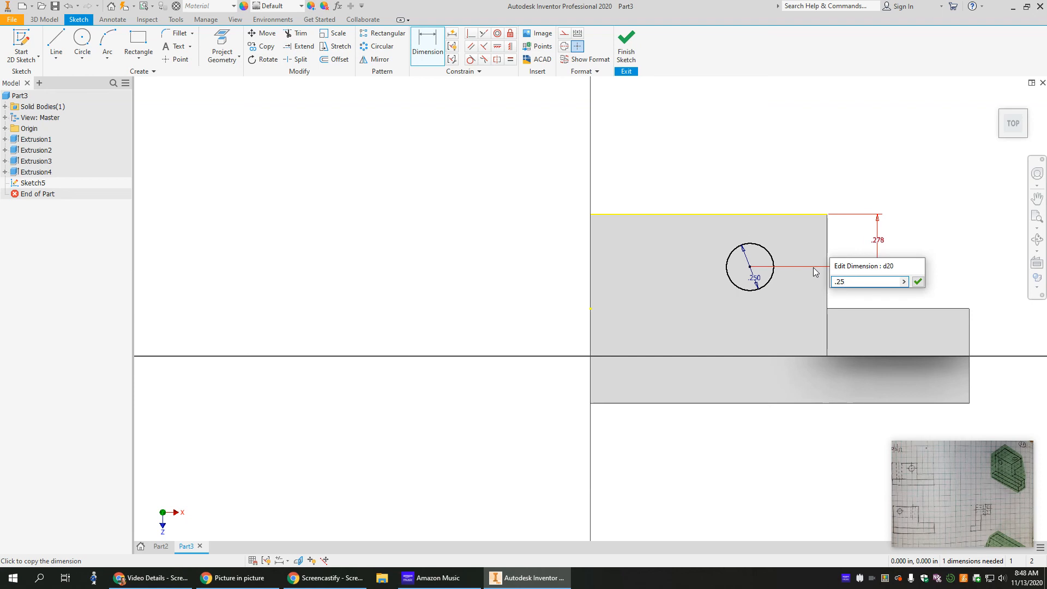
{"action": "key", "text": "Return"}
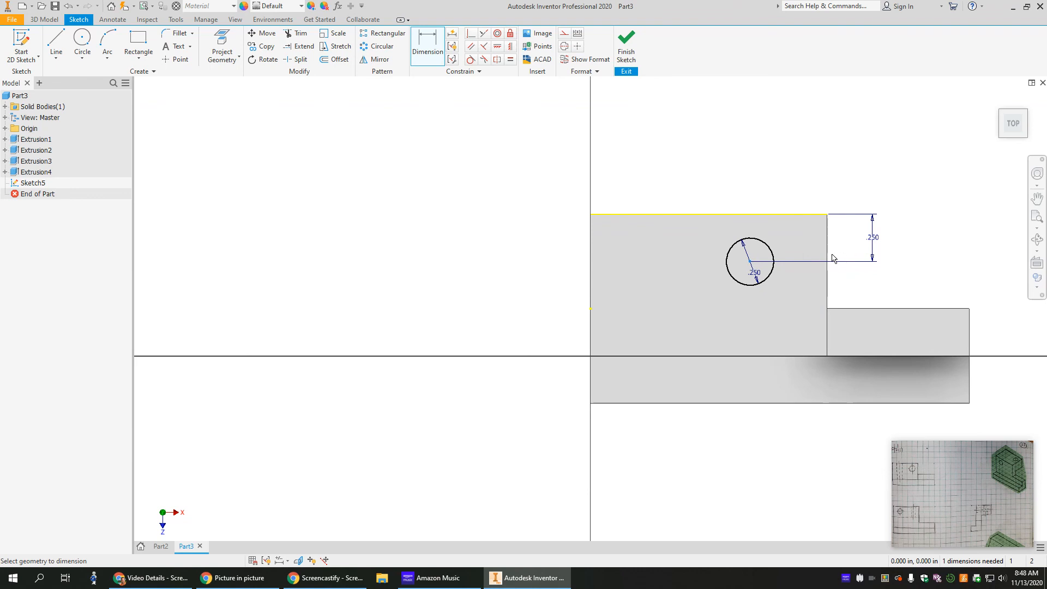
- Dimension the circle's center 0.25 in from the right edge of the block's top face
{"action": "left_click", "coordinate": [828, 260]}
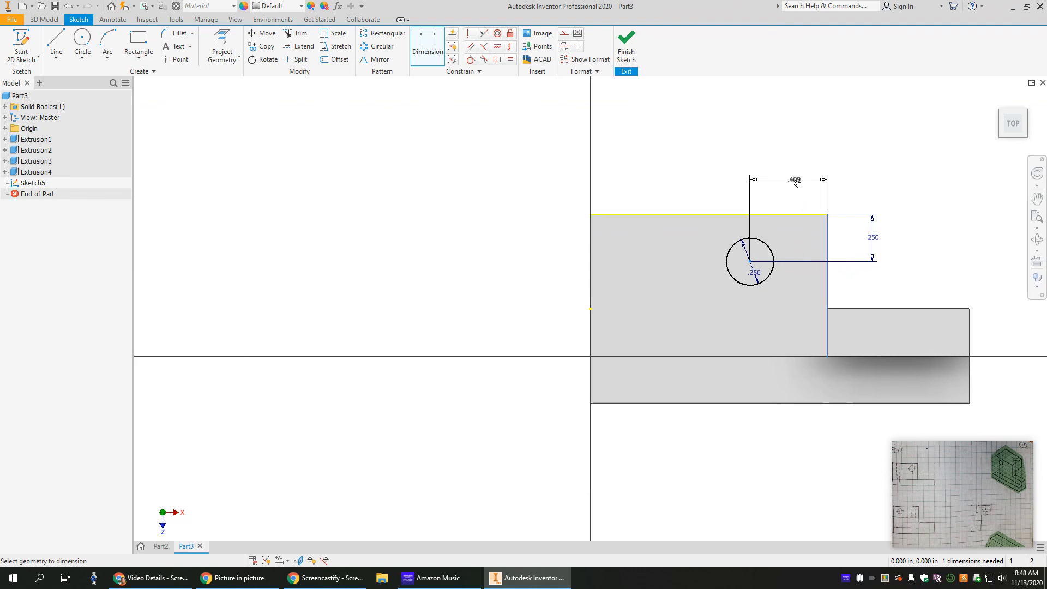
{"action": "left_click", "coordinate": [797, 182]}
{"action": "type", "text": ".25"}
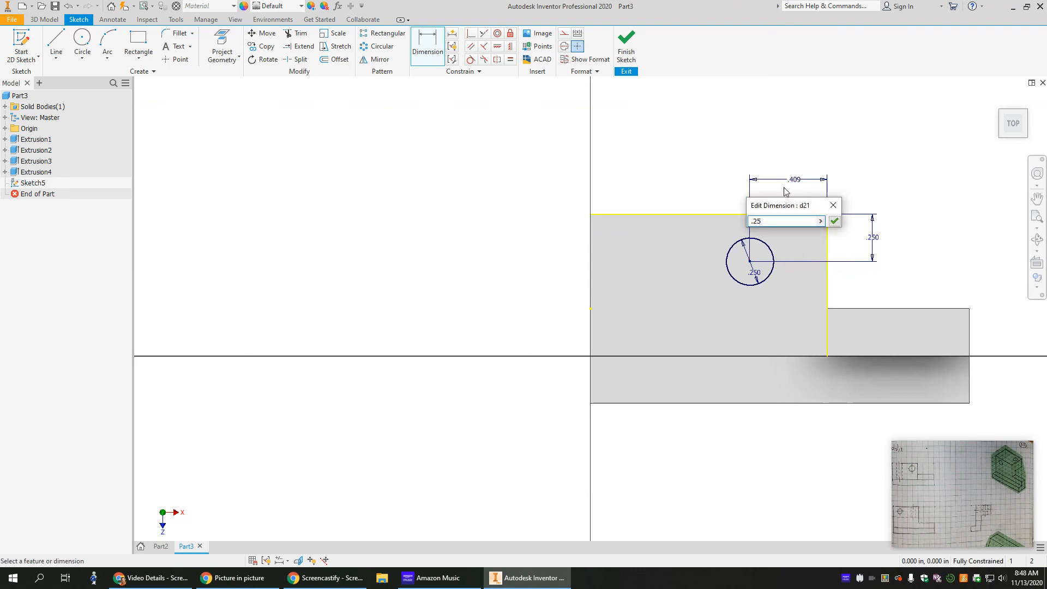
{"action": "key", "text": "Return"}
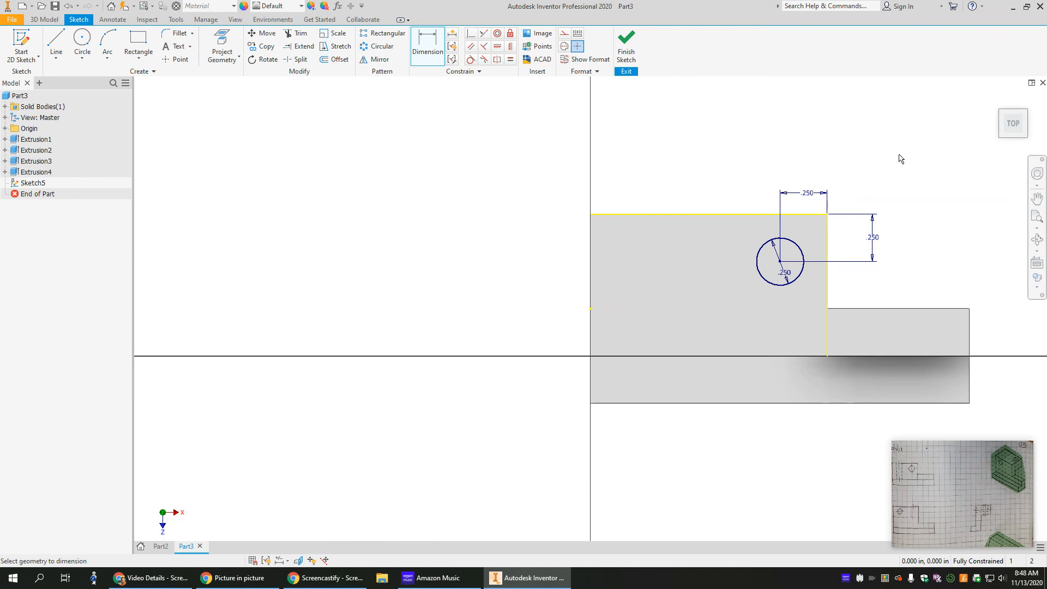
- Finish the sketch and cut the top-face circle down through the block with an Extrude set to Through All
{"action": "left_click", "coordinate": [627, 46]}
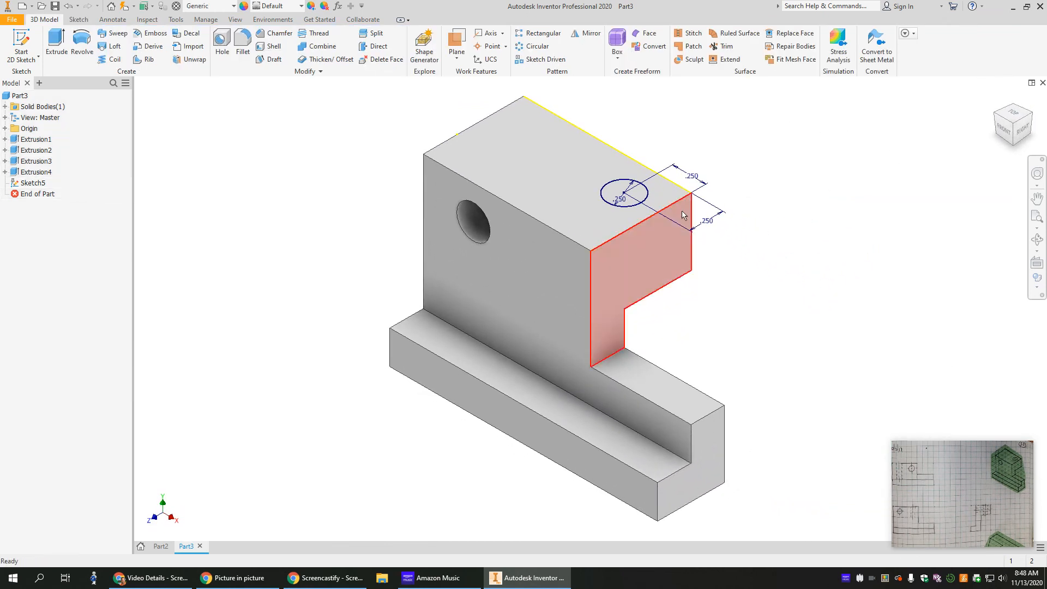
{"action": "left_click", "coordinate": [57, 46]}
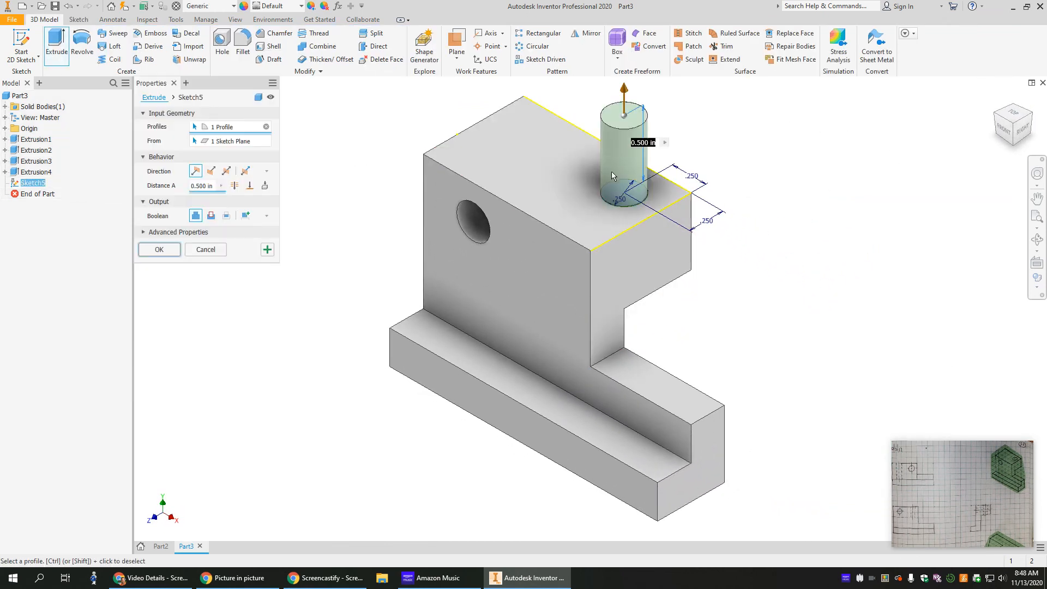
{"action": "left_click", "coordinate": [211, 215]}
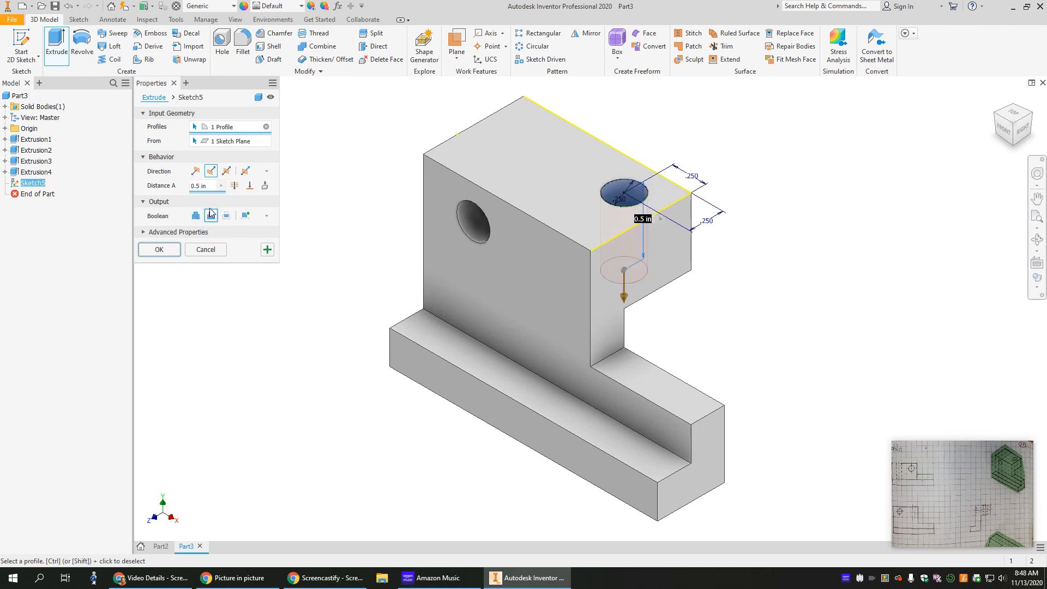
{"action": "left_click", "coordinate": [235, 186]}
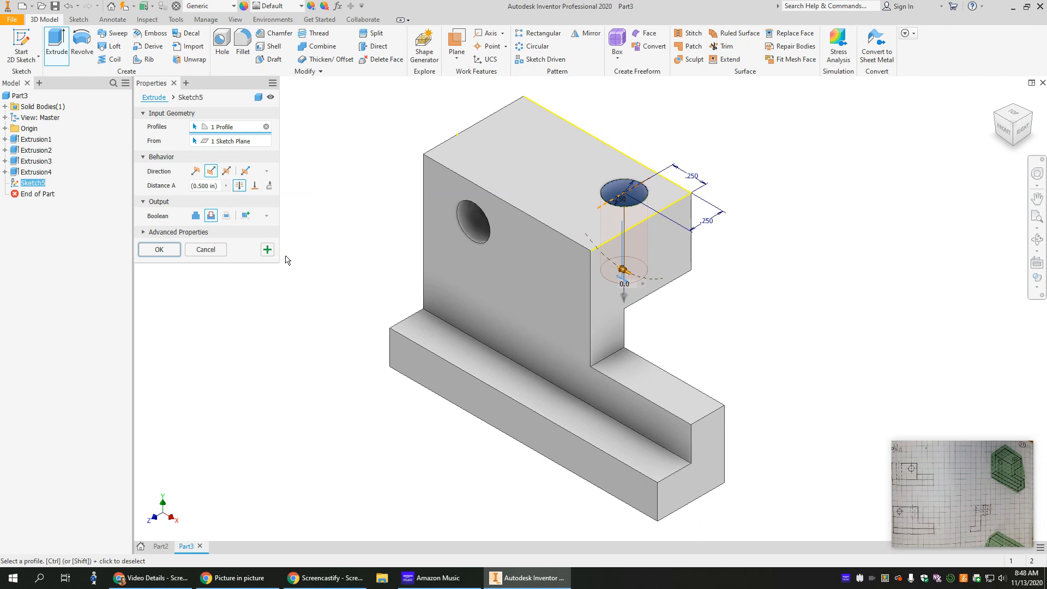
{"action": "left_click", "coordinate": [159, 250]}
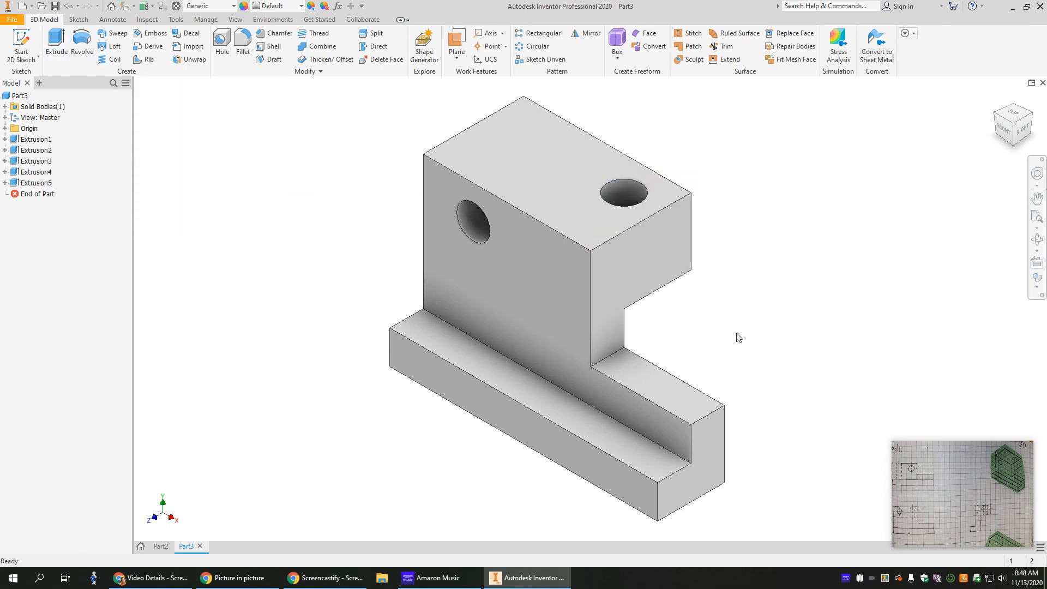
{"action": "middle_click_drag", "start_coordinate": [836, 339], "coordinate": [821, 307], "text": "shift"}
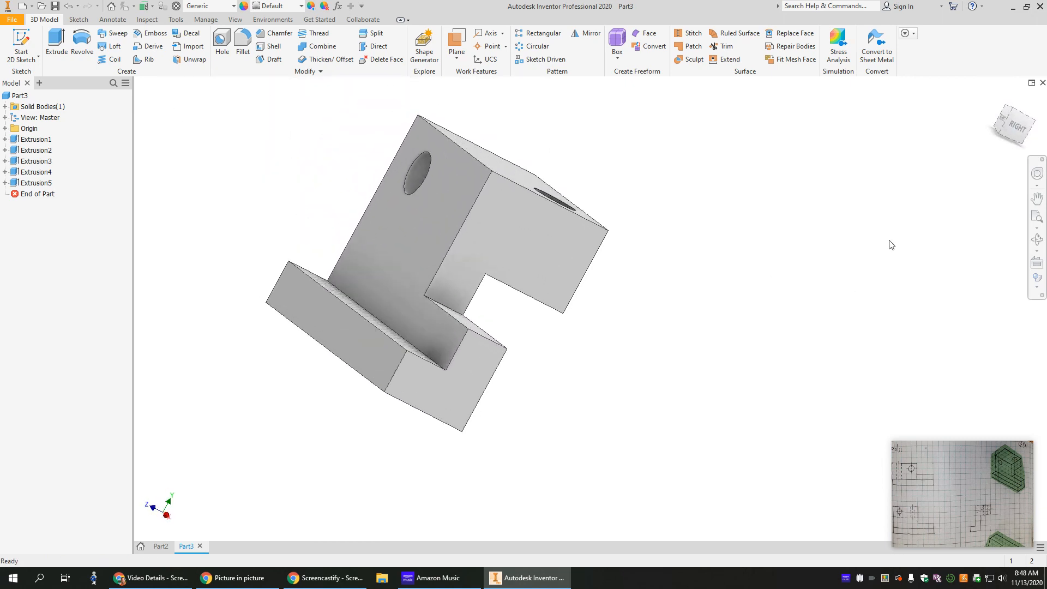
{"action": "left_click", "coordinate": [1003, 129]}
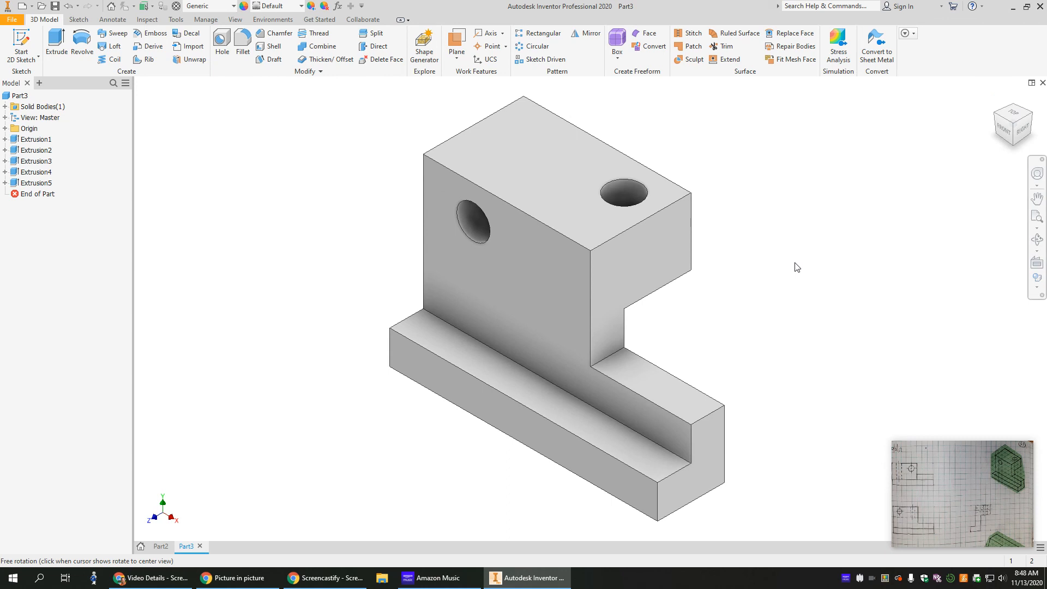
{"action": "left_click", "coordinate": [12, 19]}
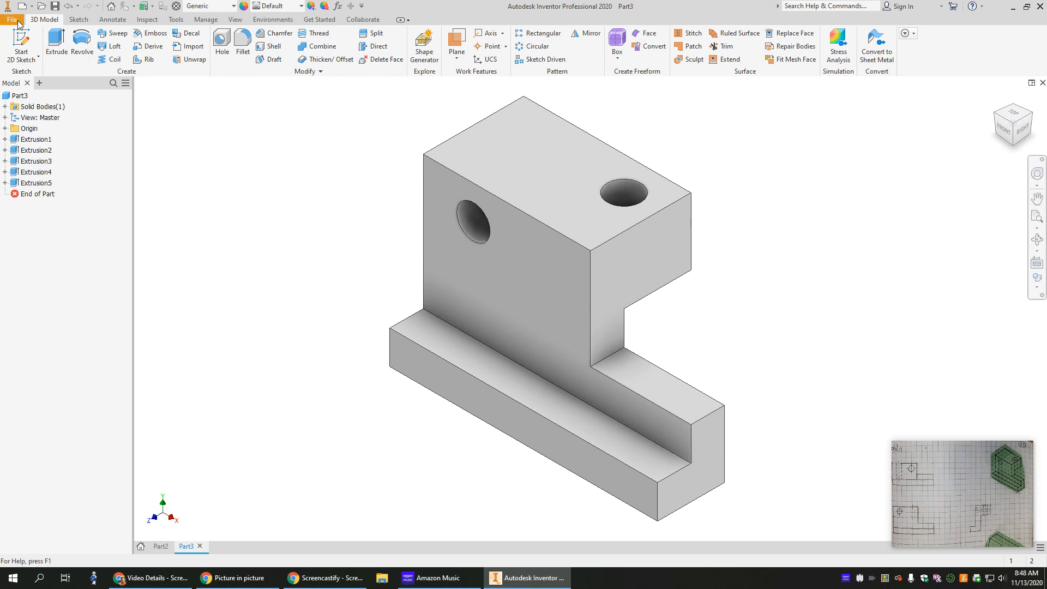
{"action": "mouse_move", "coordinate": [30, 116]}
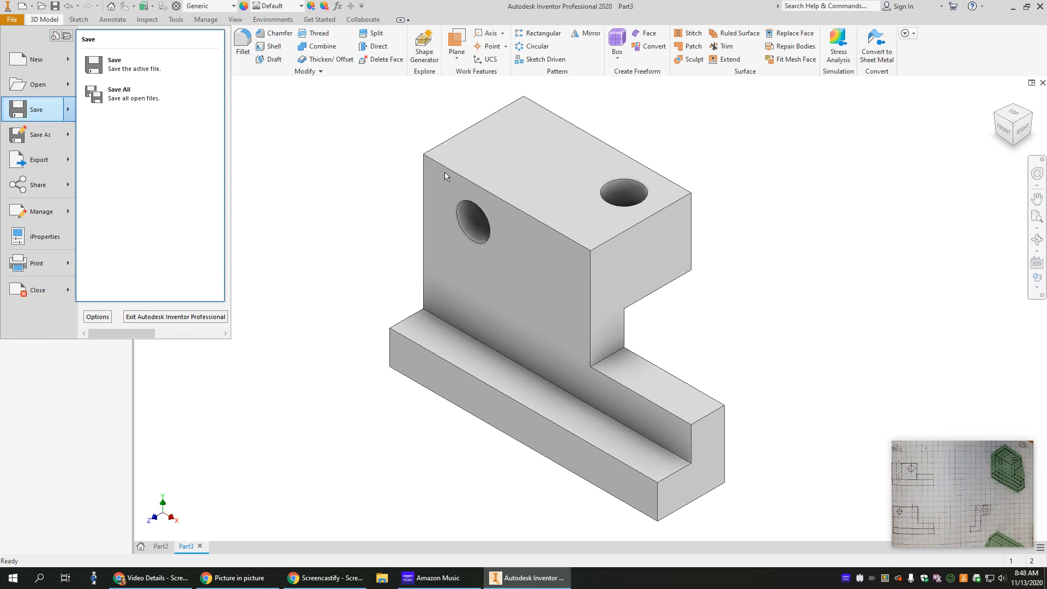
{"action": "left_click", "coordinate": [150, 578]}
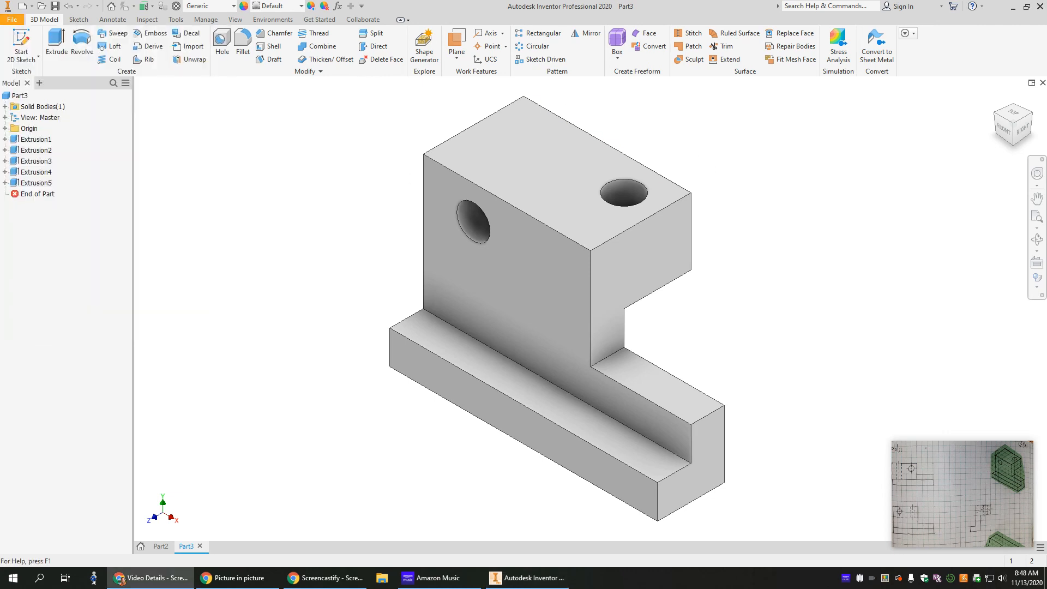